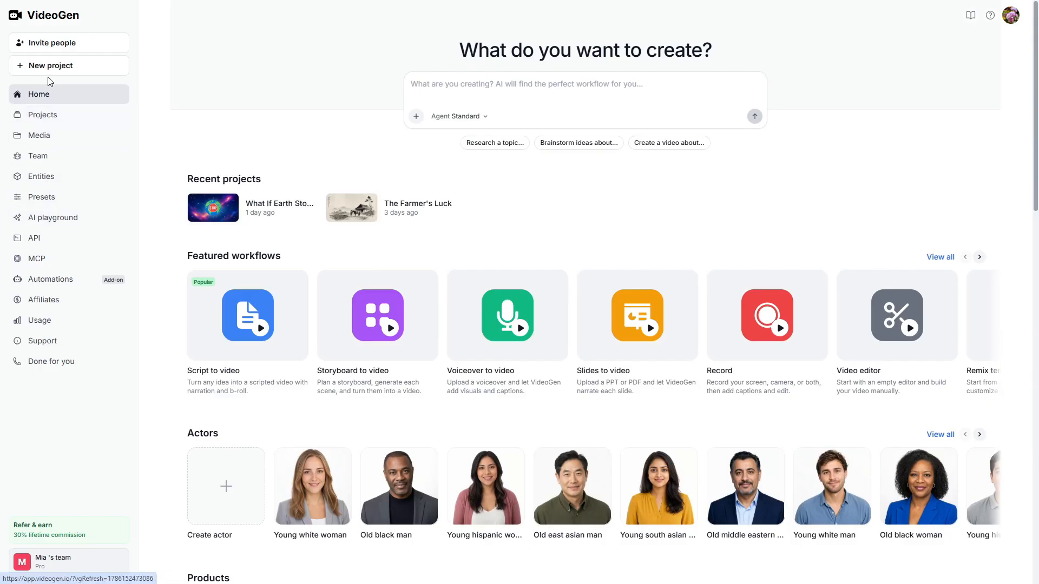
Start a Script to video project and ask the AI assistant for 5 cozy miniature video ideas for TikTok, Instagram Reels, and YouTube Shorts.
left_click(76, 67)
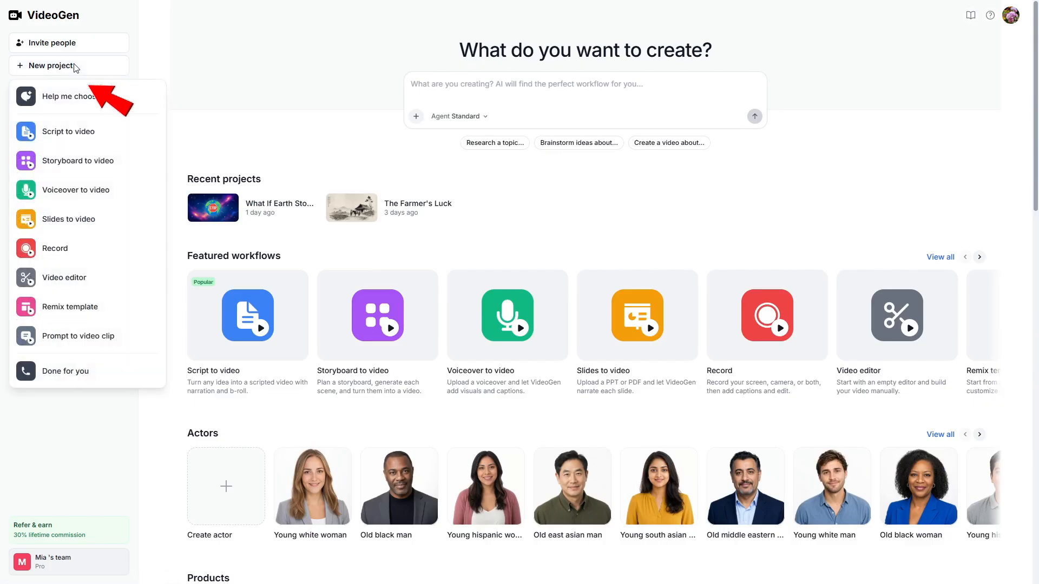
left_click(96, 139)
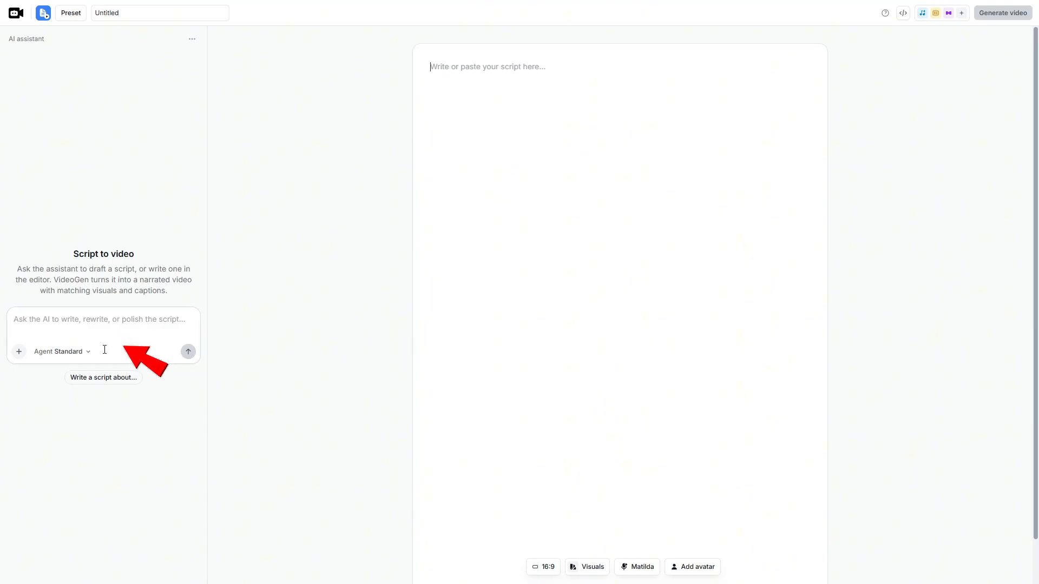
left_click(110, 324)
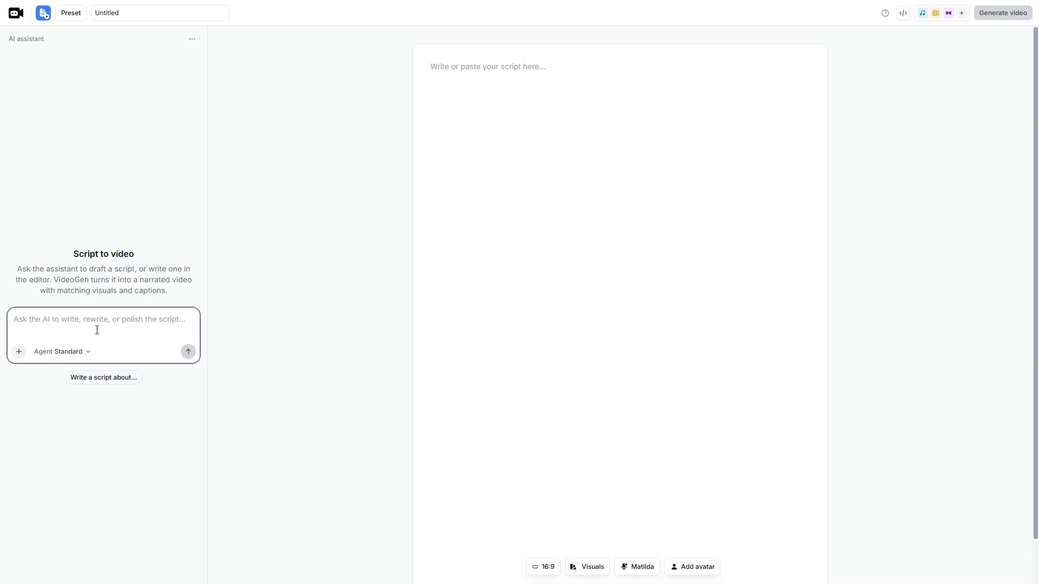
type("Give me 5 cozy miniature video ideas for TikTok, Instagram Reels, and YouTube Shorts.")
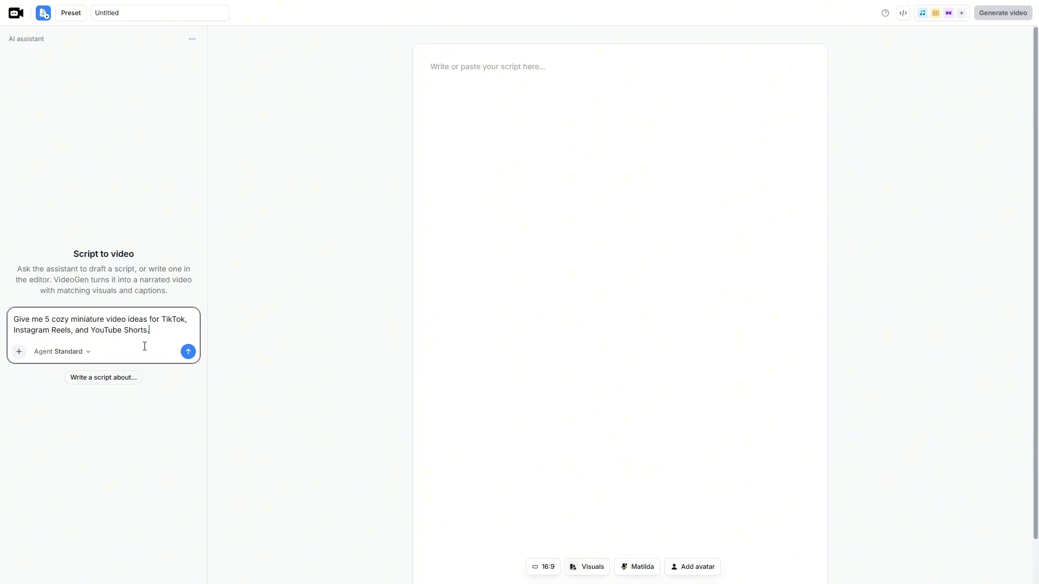
left_click(188, 352)
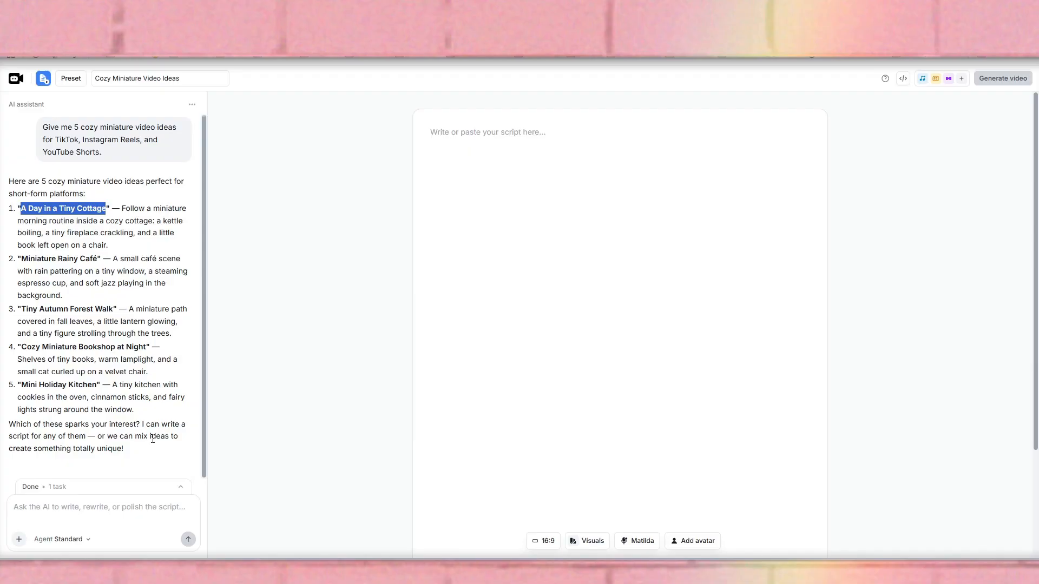
Ask the assistant for a 30–45 second script for "A Day in a Tiny Cottage" that is cozy, relaxing, and visually engaging.
left_click(117, 510)
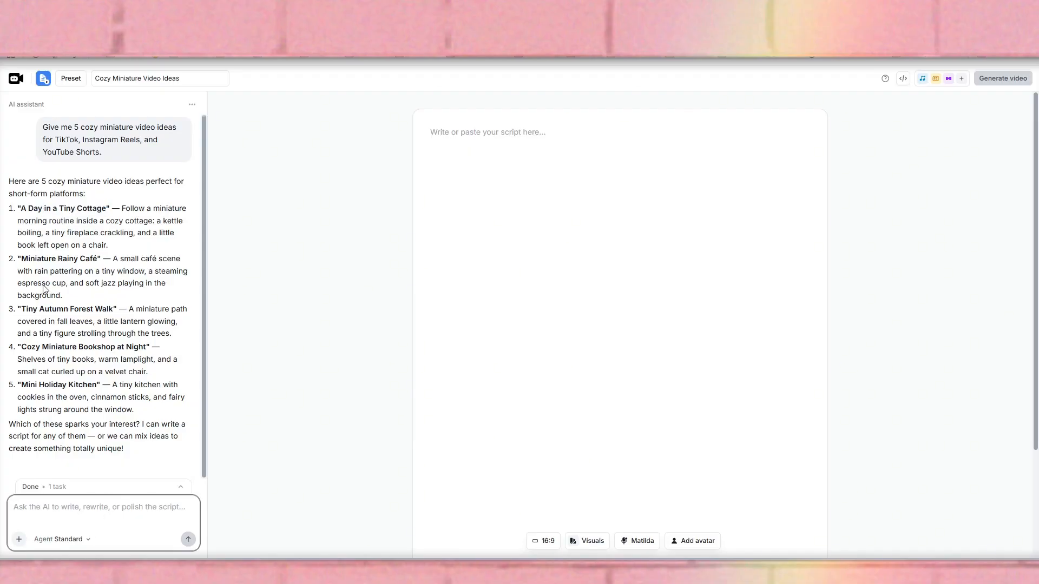
type("Write a 30–45 second script for \"A Day in a Tiny Cottage.\" Make it cozy, relaxing, and visually engaging.")
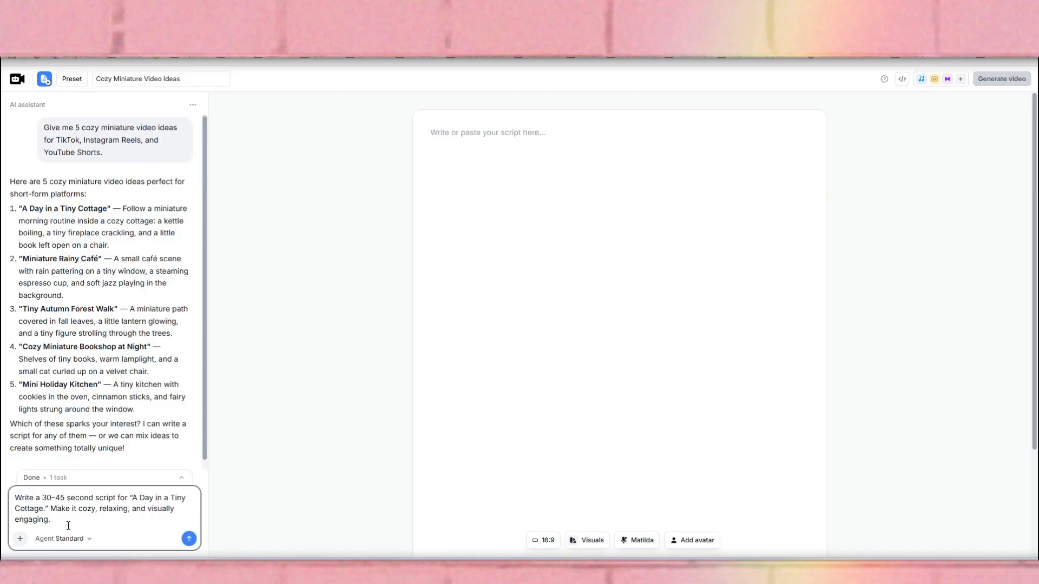
key("Return")
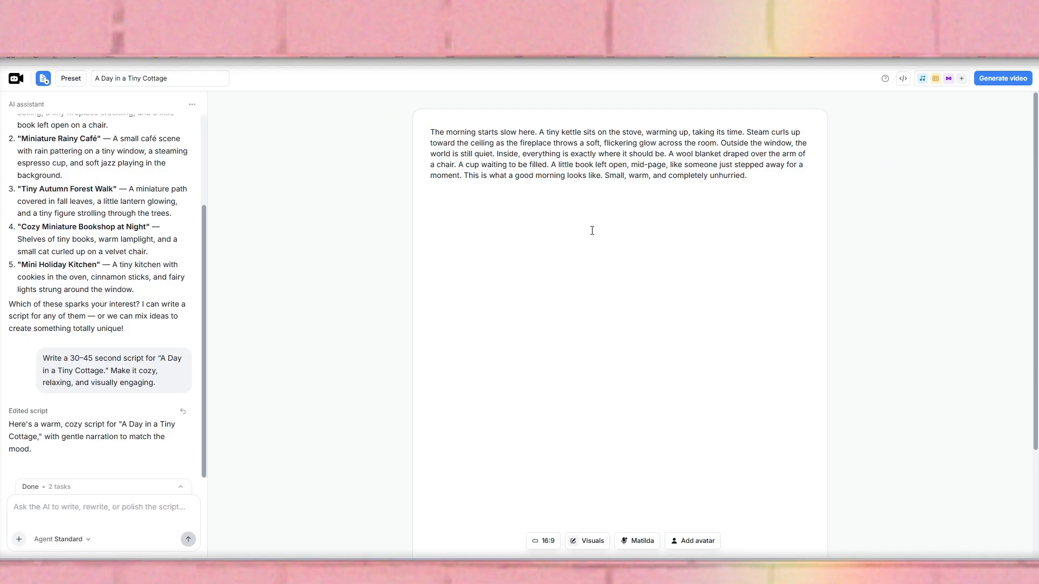
Ask the assistant to make the script more visually engaging with a stronger opening, and accept its proposed script edit.
left_click(103, 541)
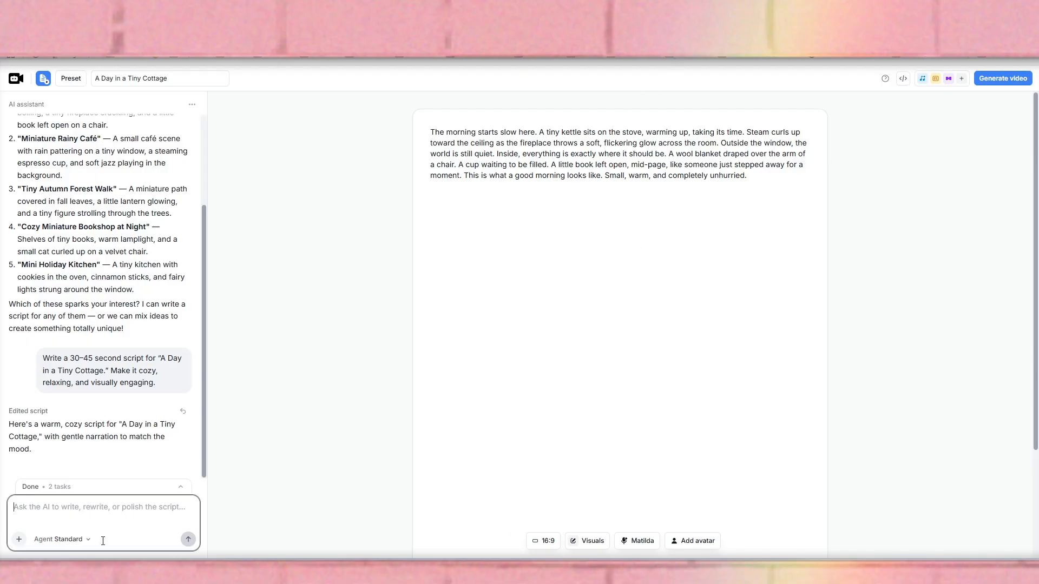
type("Make it more visually engaging and add a stronger opening.")
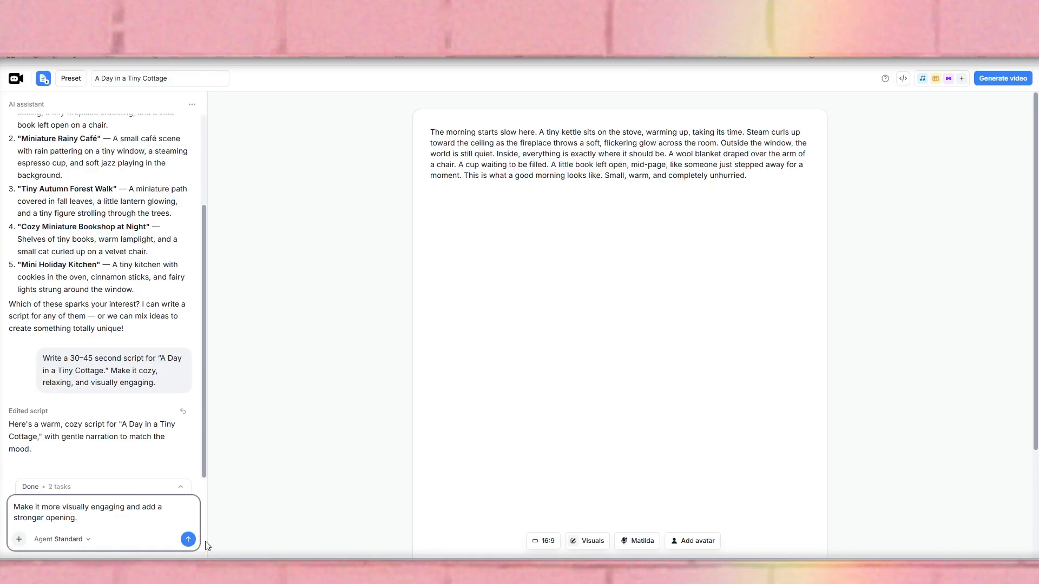
left_click(188, 540)
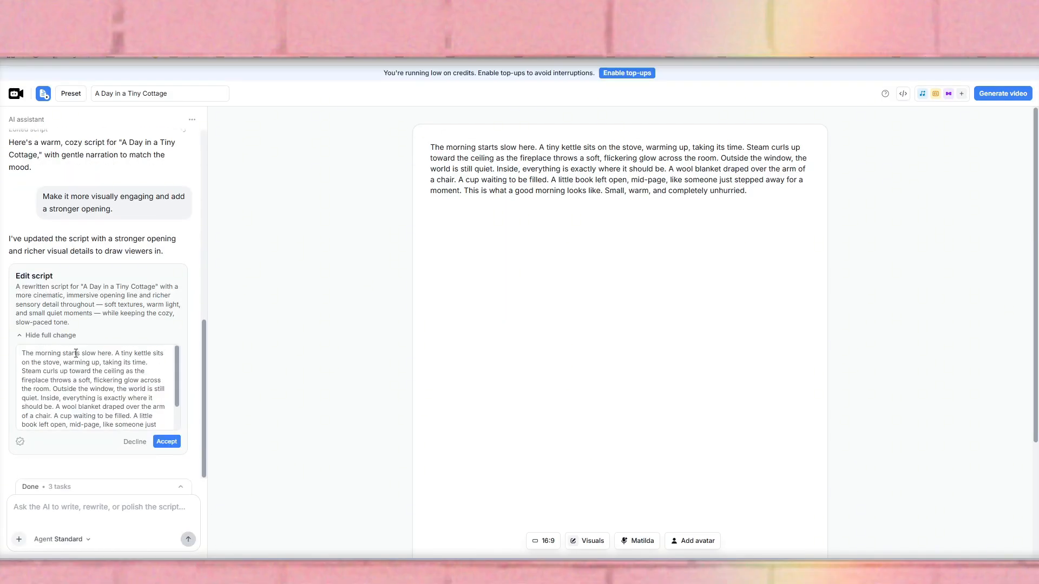
scroll(104, 399, "down", 1)
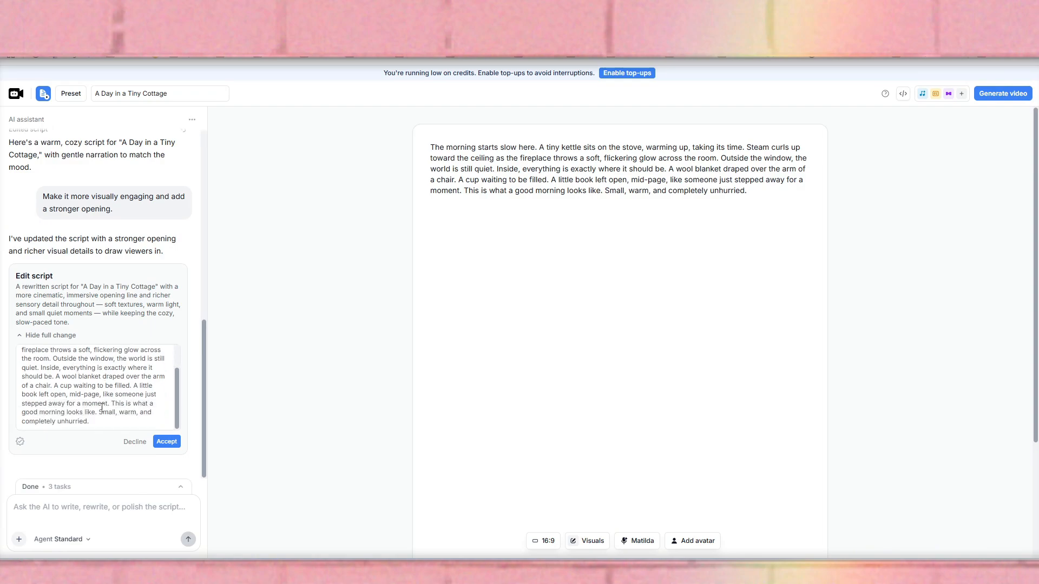
left_click(167, 442)
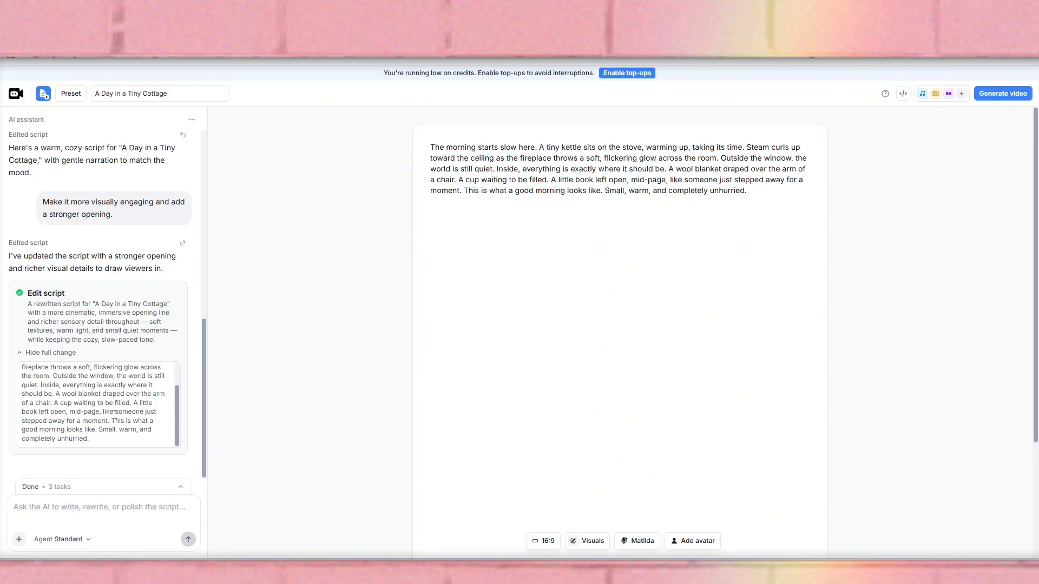
scroll(142, 435, "up", 3)
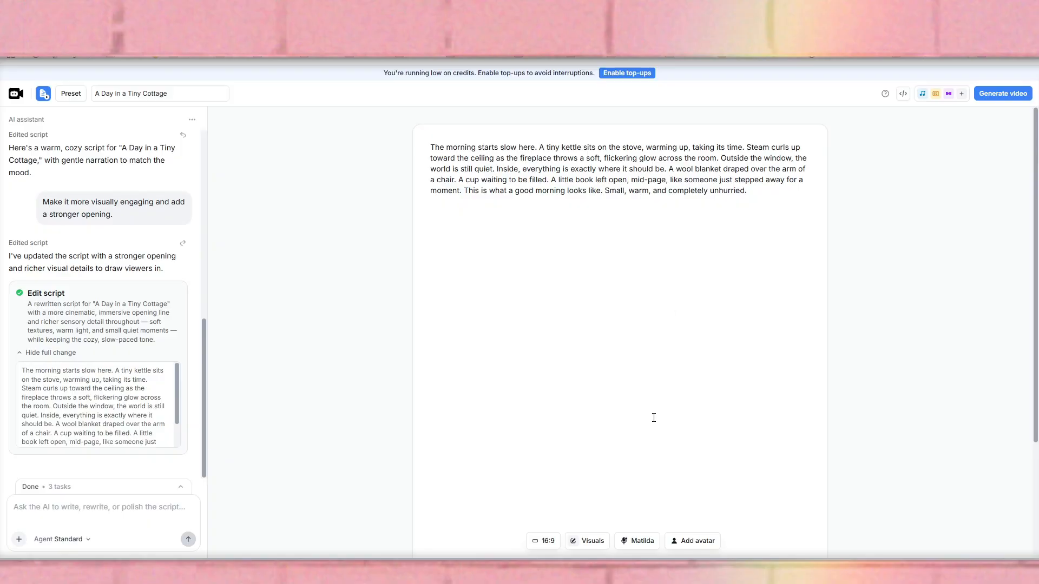
Set the video format to Portrait (9:16) and the pace of the AI image visuals to Medium.
left_click(546, 542)
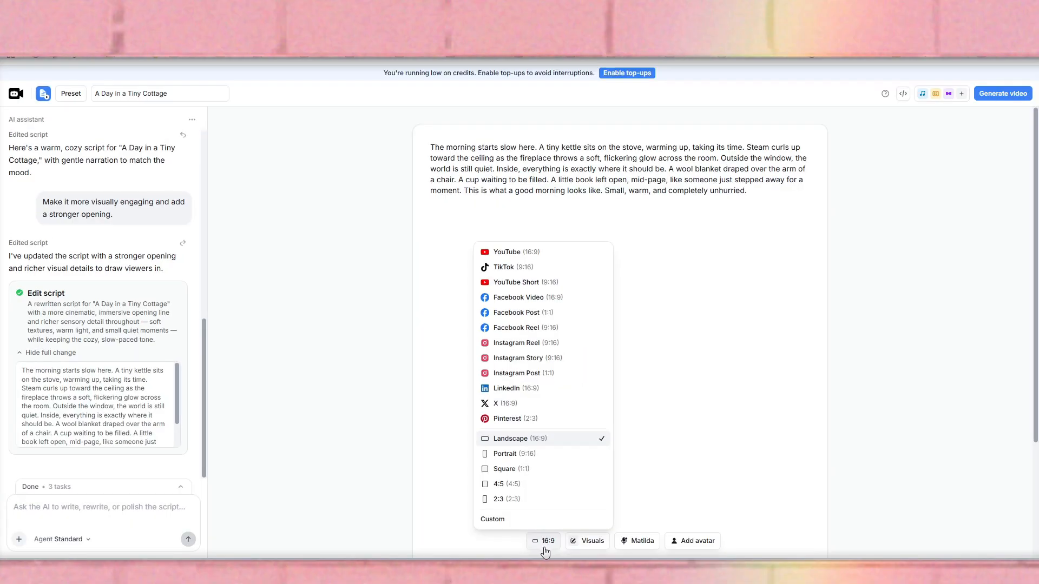
left_click(529, 454)
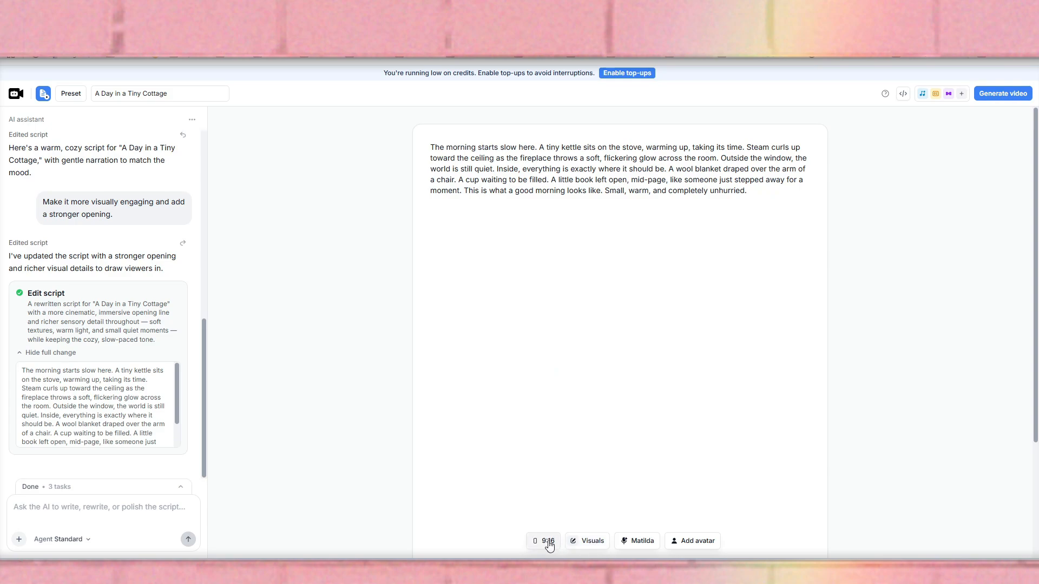
left_click(587, 541)
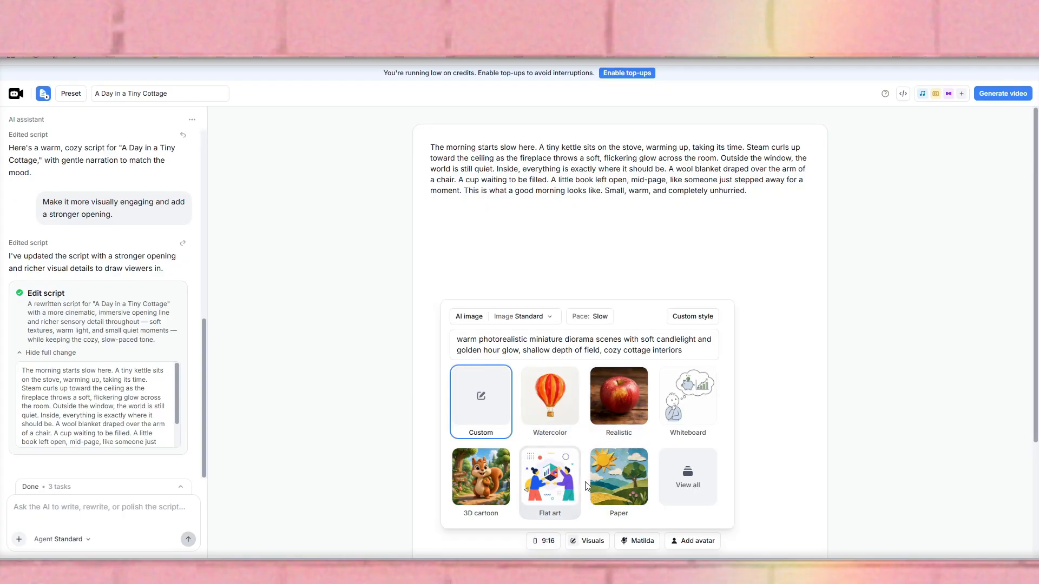
left_click(752, 499)
left_click(587, 547)
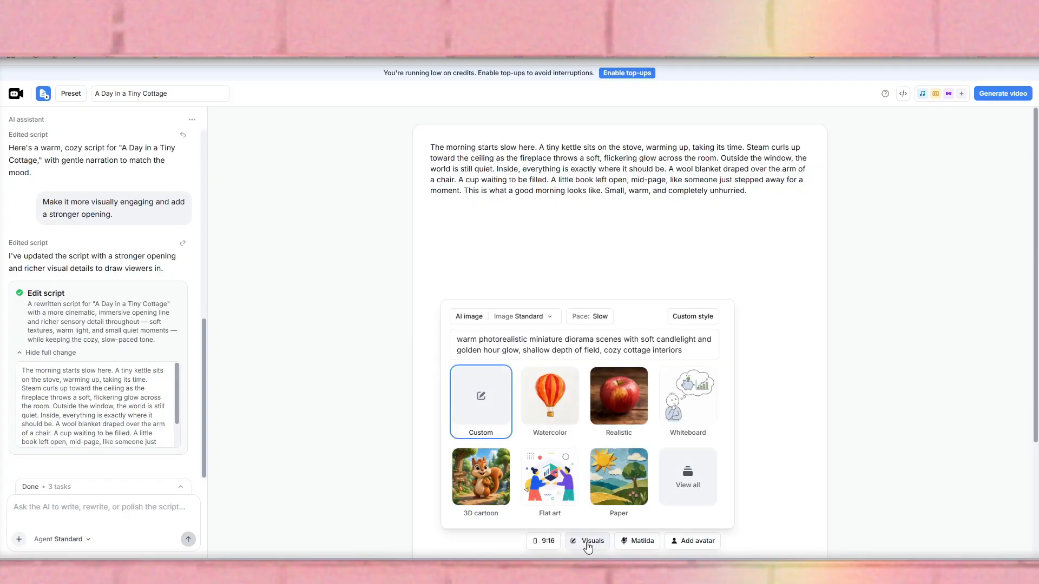
left_click(469, 317)
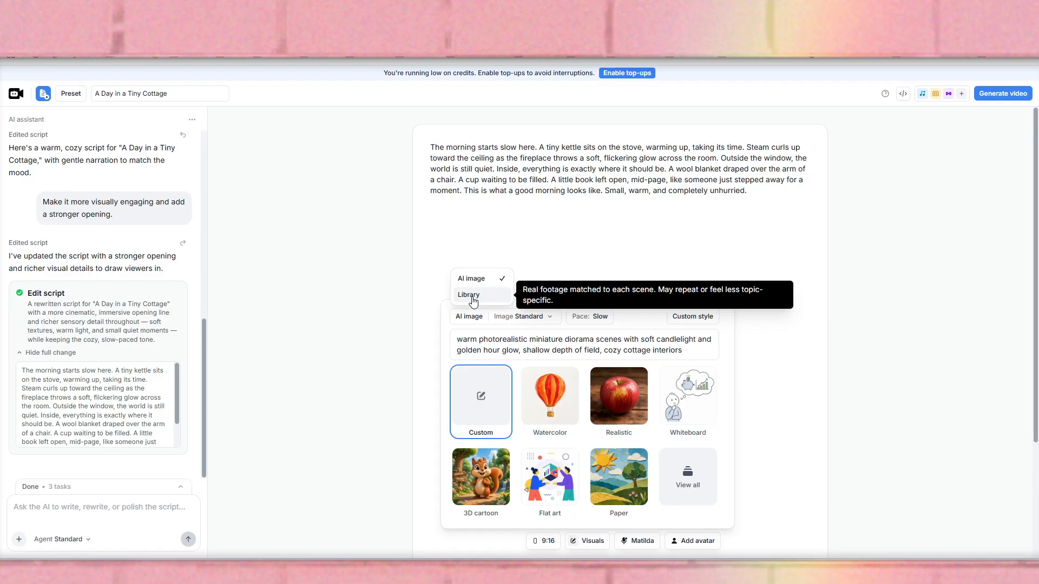
left_click(528, 322)
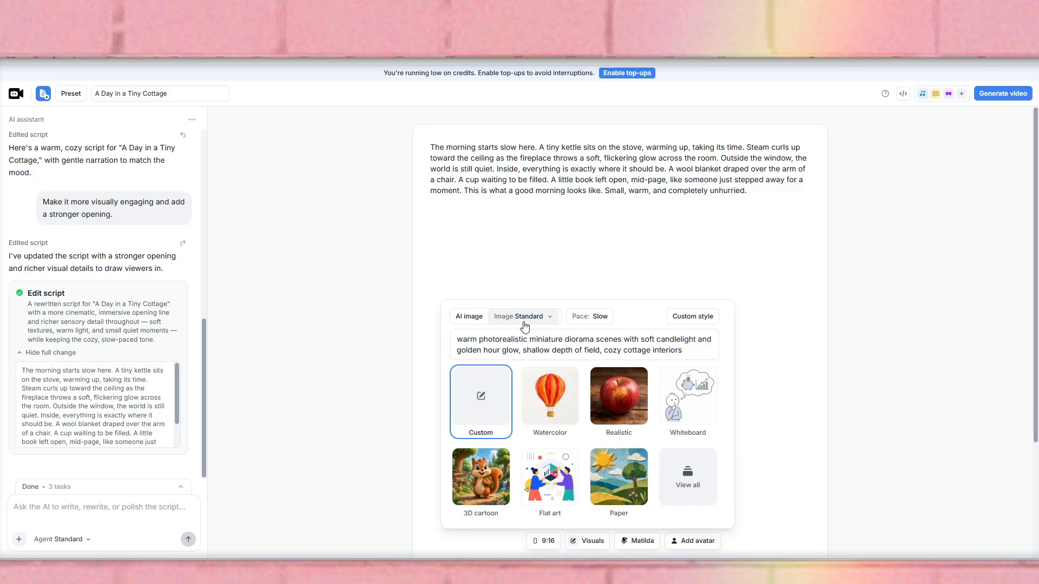
left_click(524, 325)
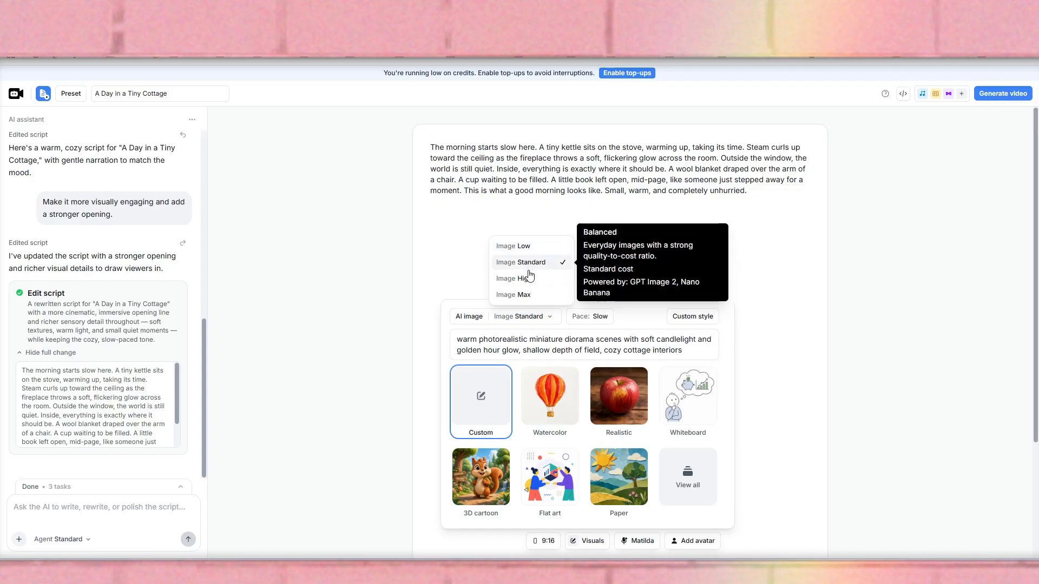
left_click(532, 323)
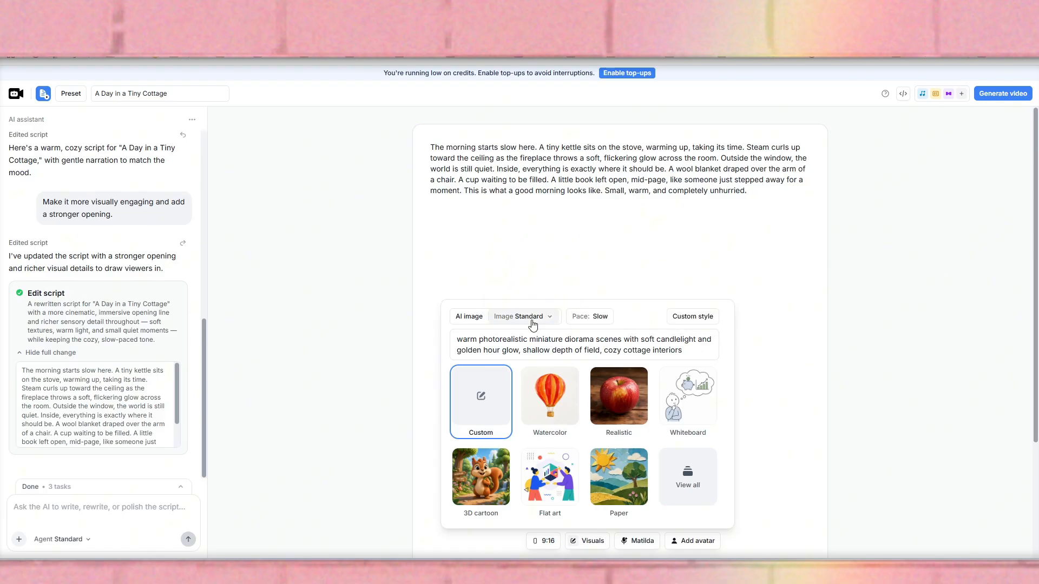
left_click(589, 321)
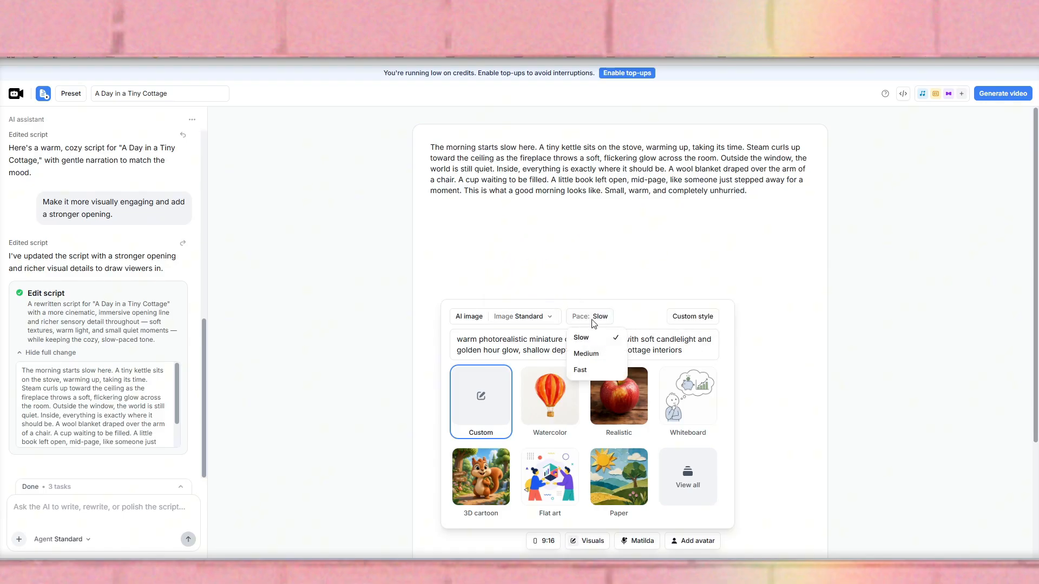
left_click(594, 357)
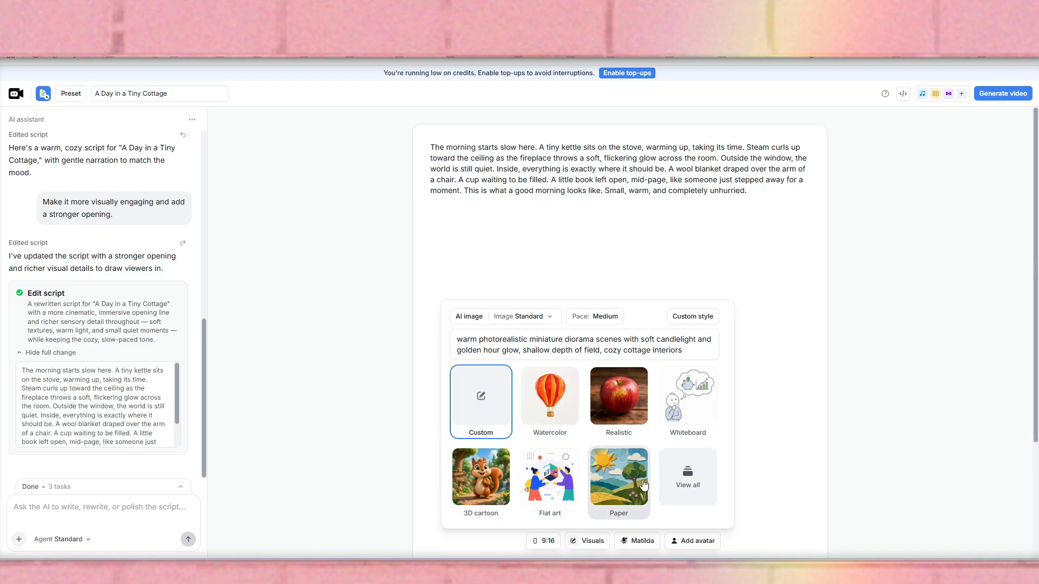
Choose the Claymation visual style from the full list of styles.
left_click(682, 481)
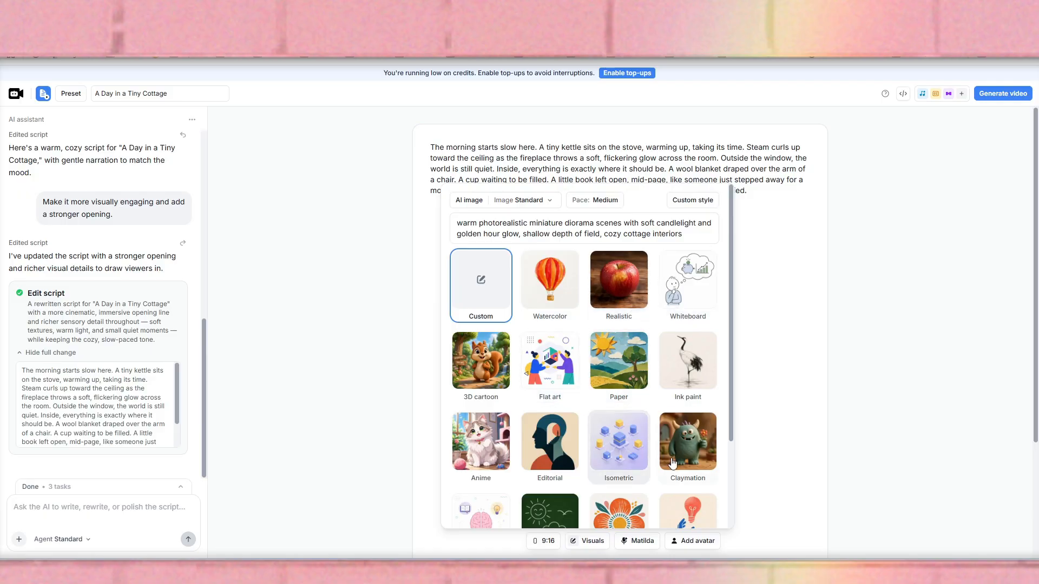
scroll(614, 500, "down", 2)
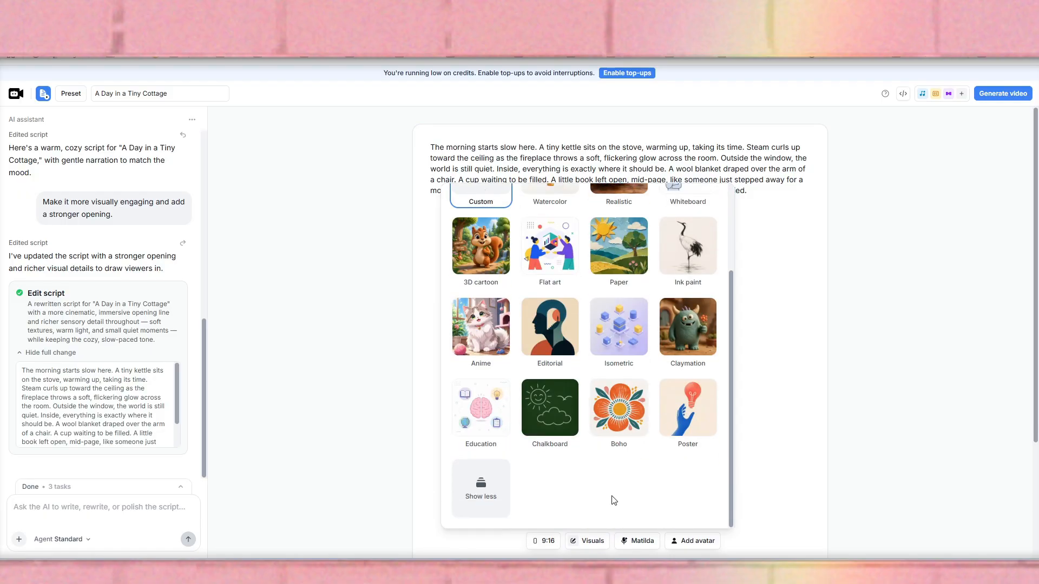
left_click(694, 344)
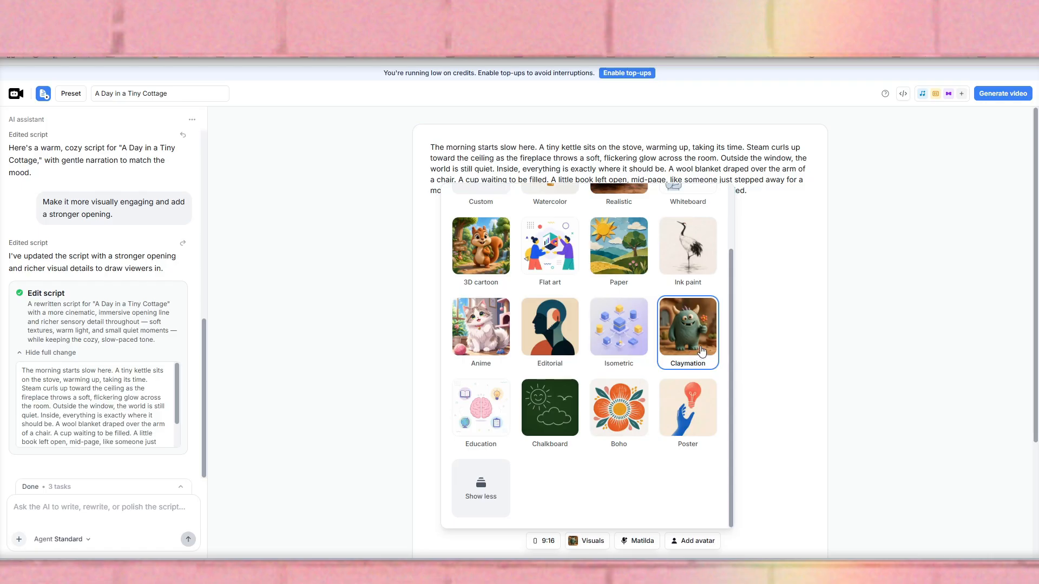
left_click(467, 492)
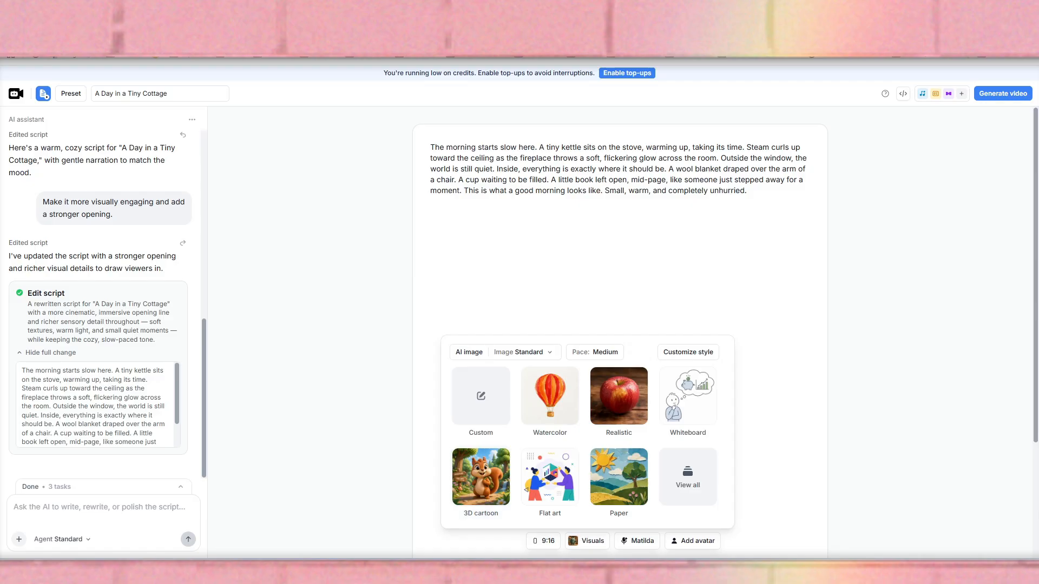
Select Ivy as the AI narration voice for the video.
left_click(638, 541)
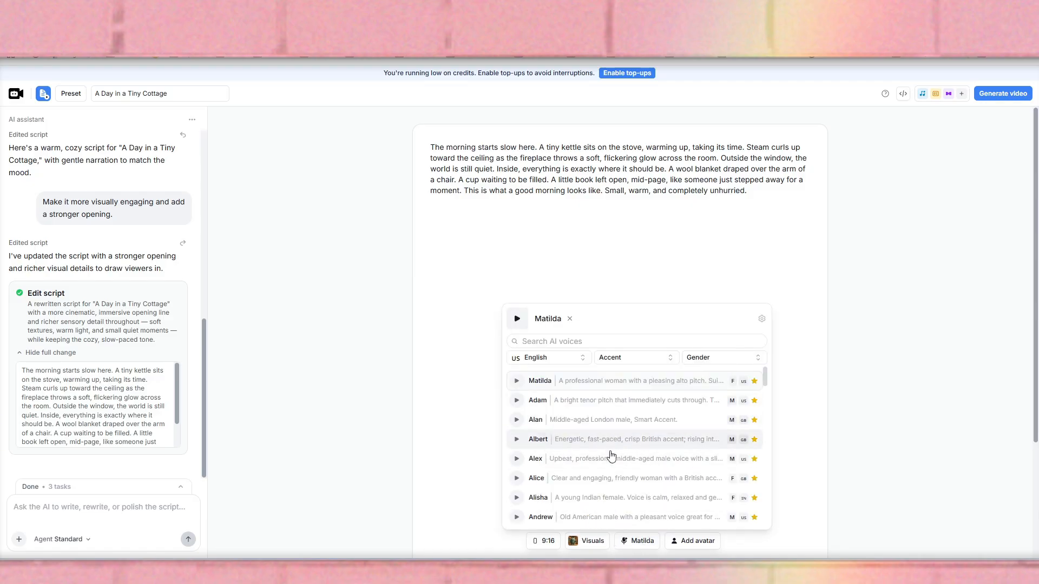
scroll(611, 456, "down", 5)
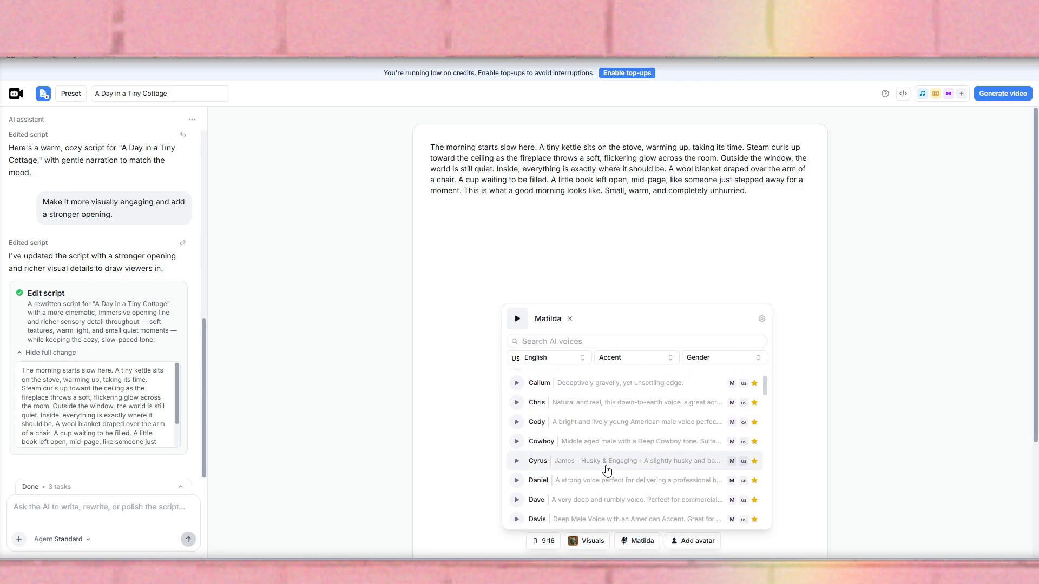
scroll(607, 470, "down", 10)
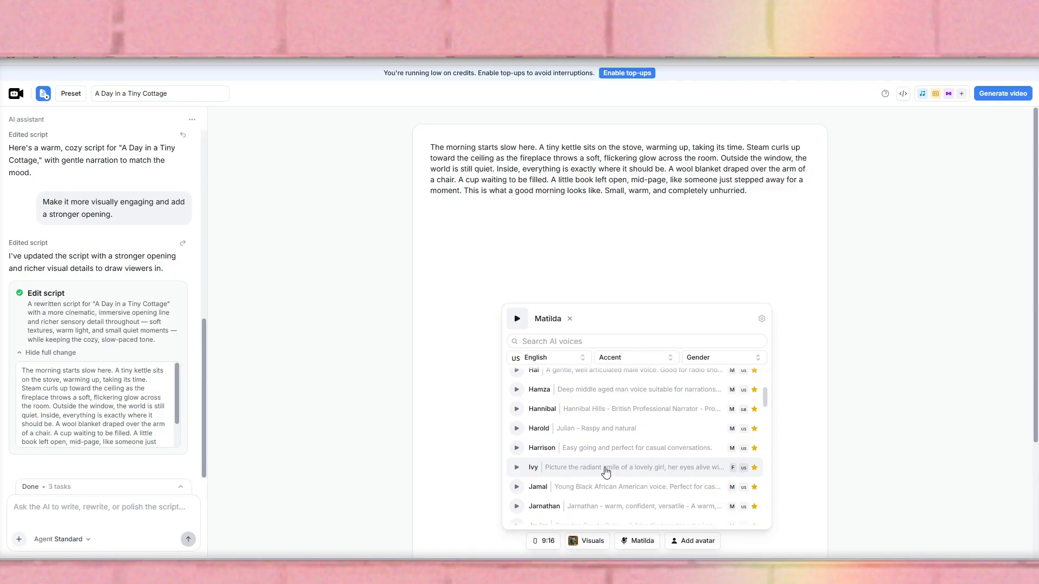
left_click(534, 470)
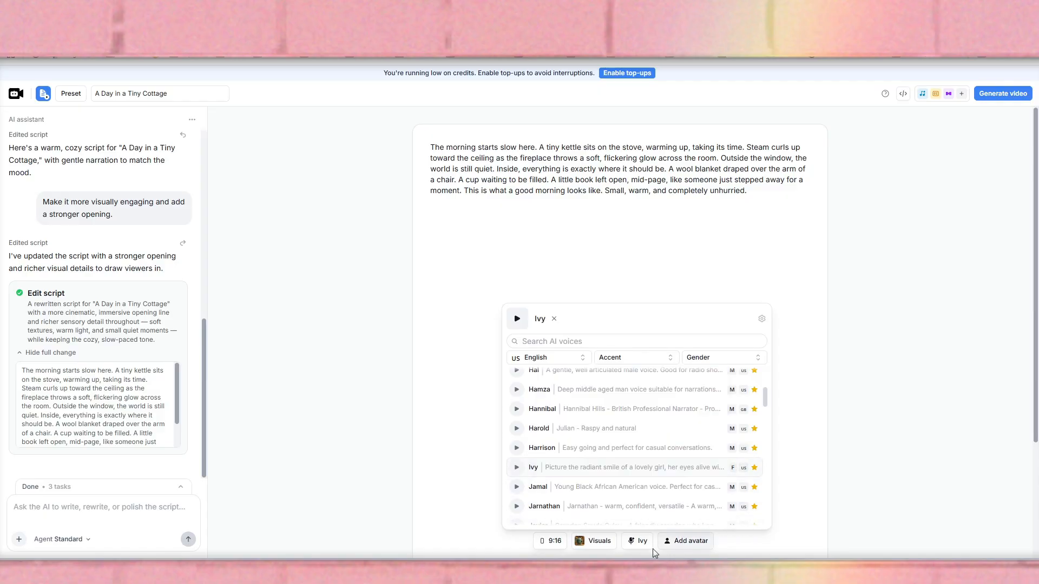
left_click(784, 528)
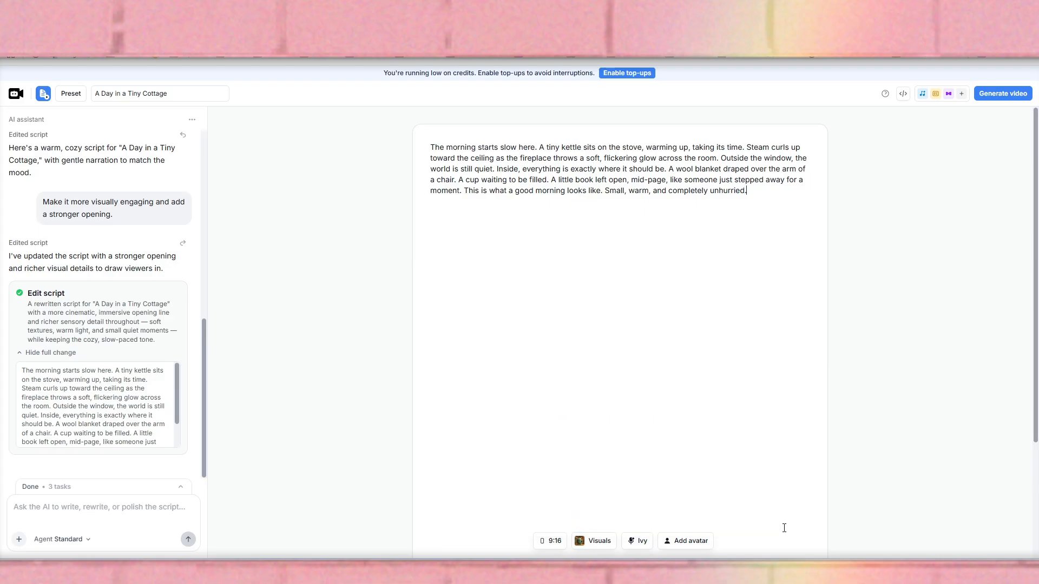
Browse the available avatars for the video and close the selection without choosing one.
left_click(686, 543)
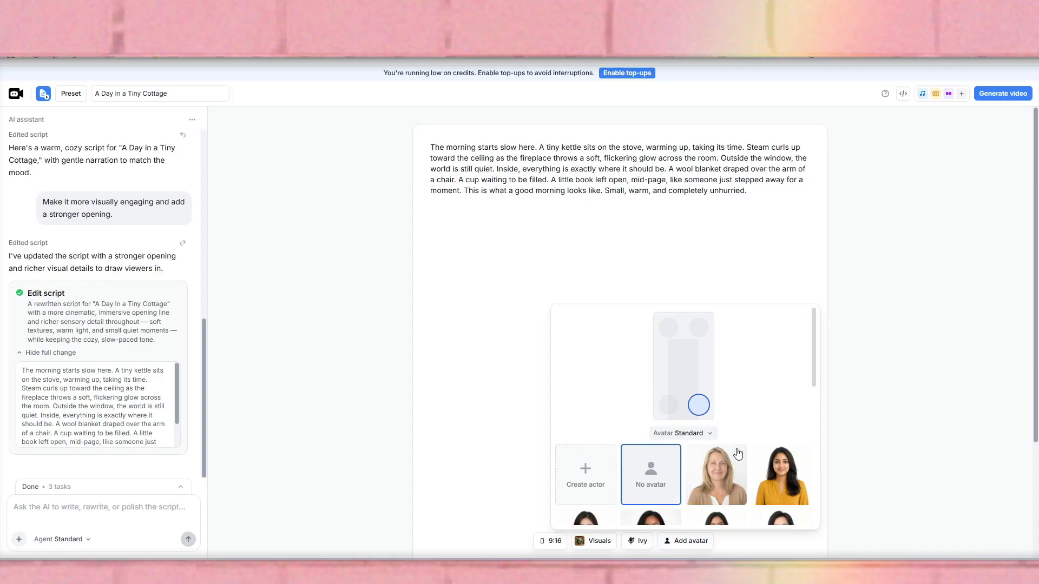
scroll(740, 455, "down", 10)
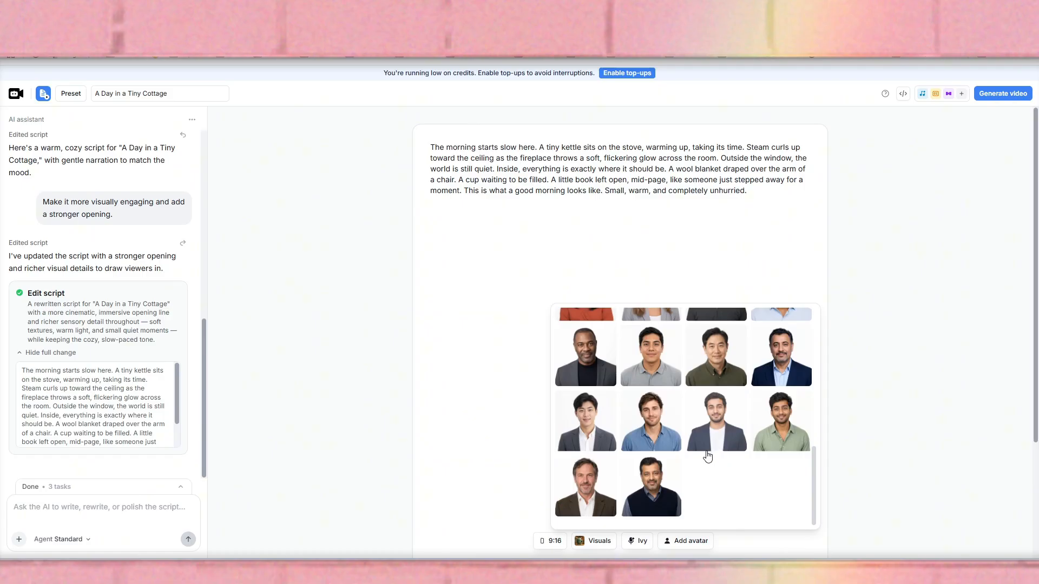
scroll(708, 456, "up", 10)
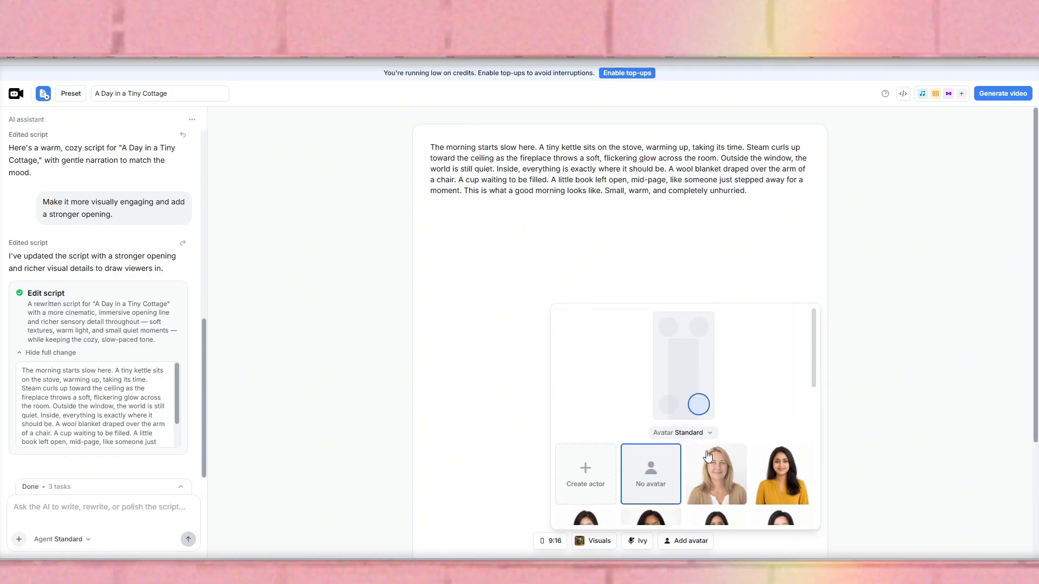
scroll(707, 457, "down", 6)
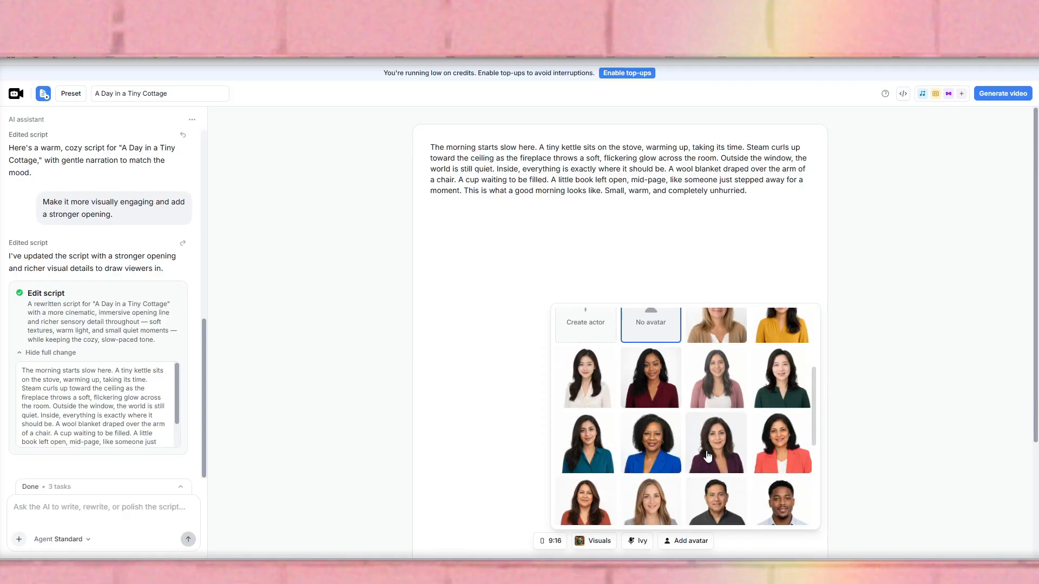
left_click(733, 542)
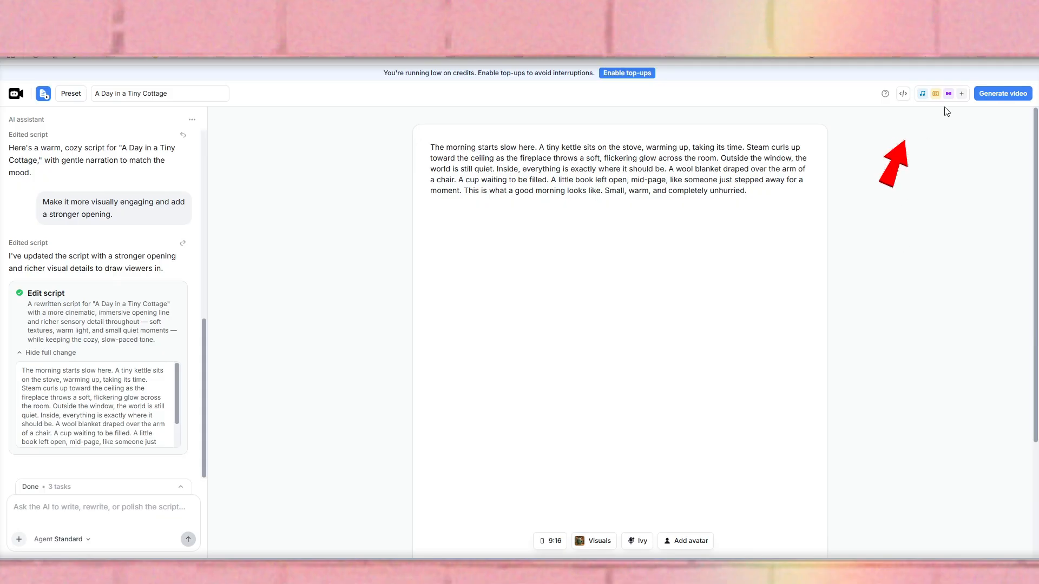
Turn background music off and on again, and do the same with the captions in the post-production settings.
left_click(922, 96)
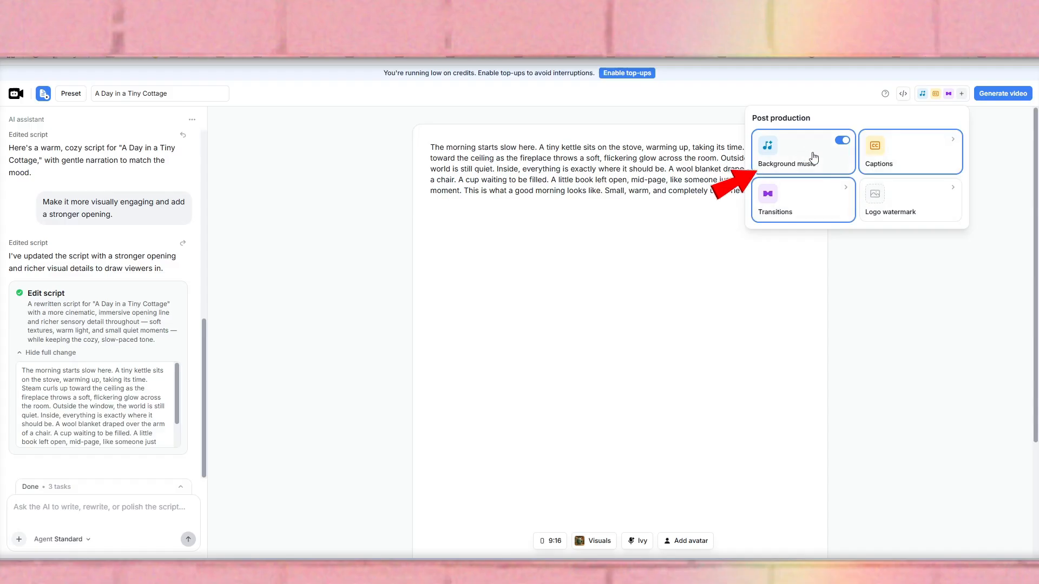
left_click(842, 141)
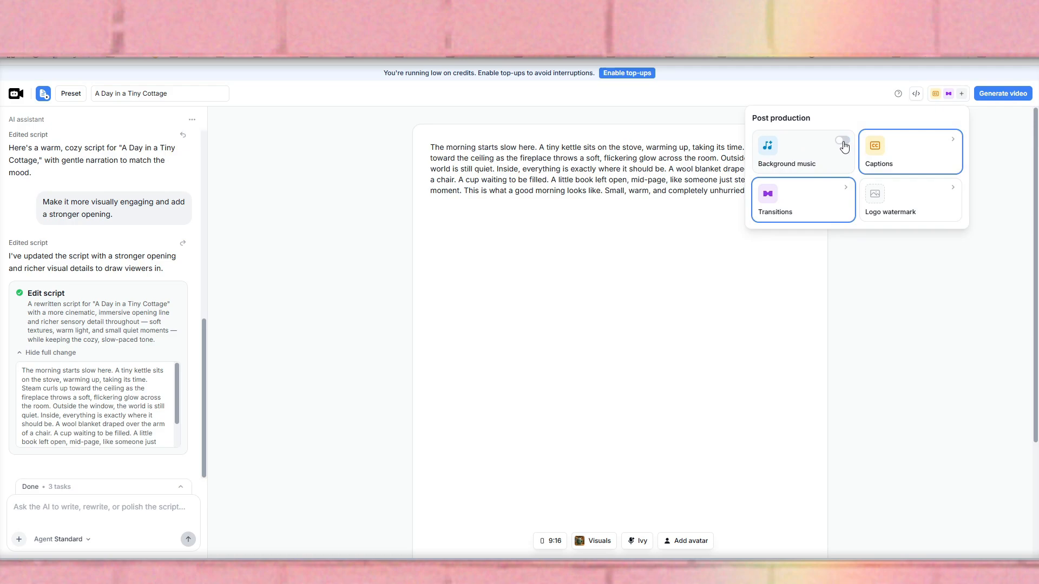
left_click(842, 142)
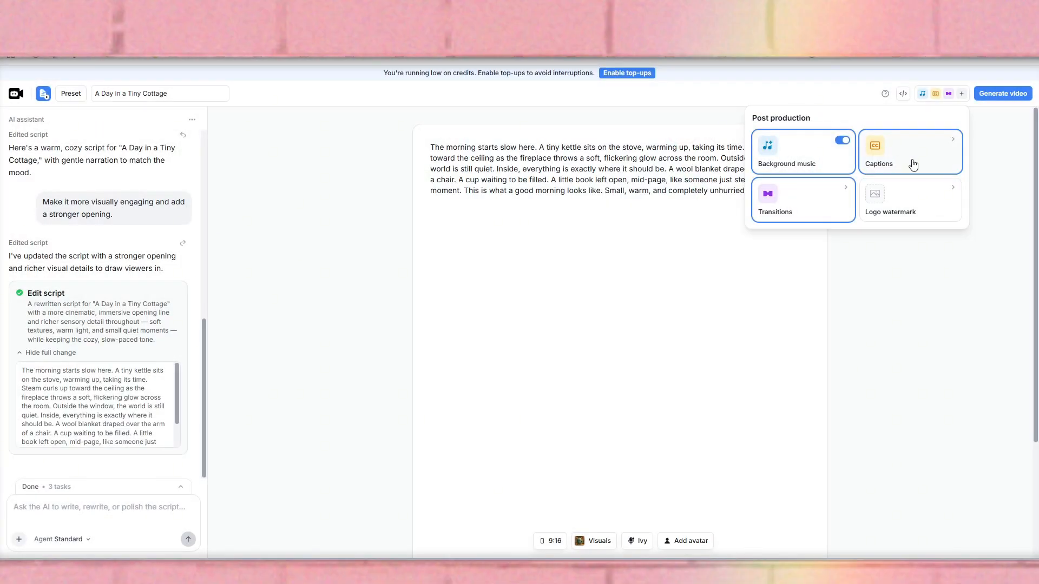
left_click(913, 164)
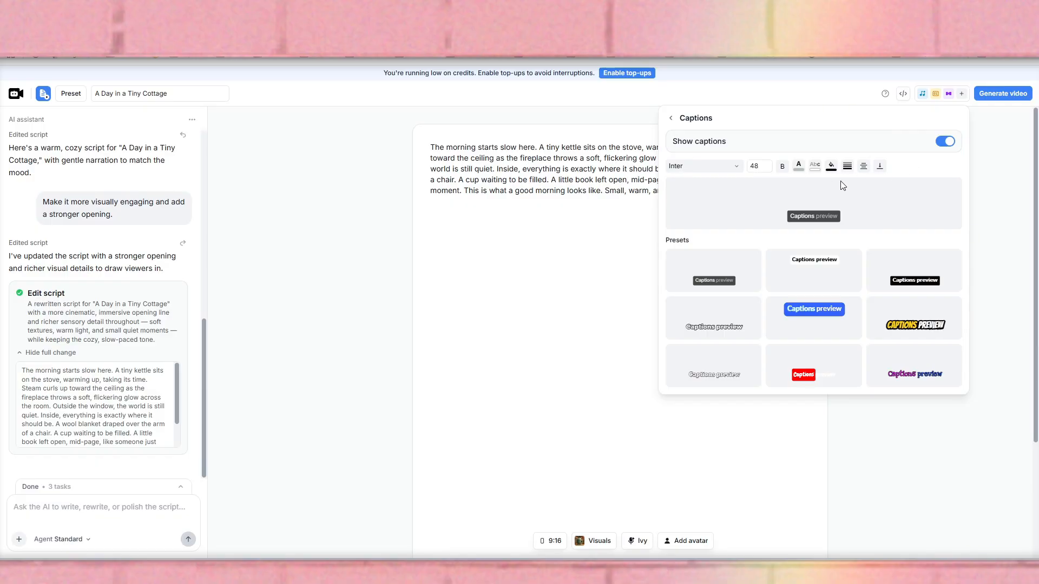
left_click(945, 142)
left_click(944, 142)
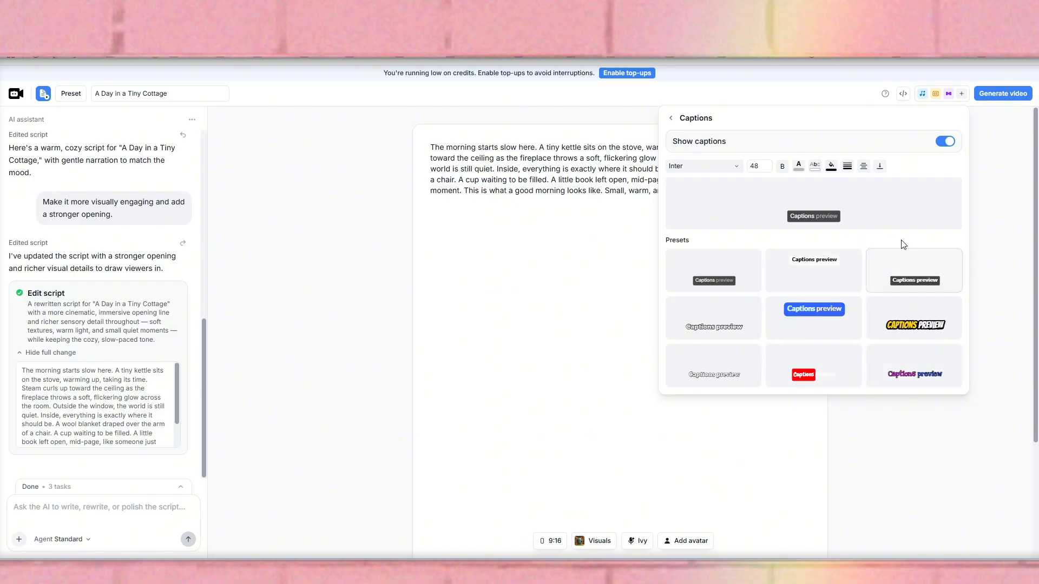
Set the transitions to Dynamic both between sections and between background visuals.
left_click(948, 93)
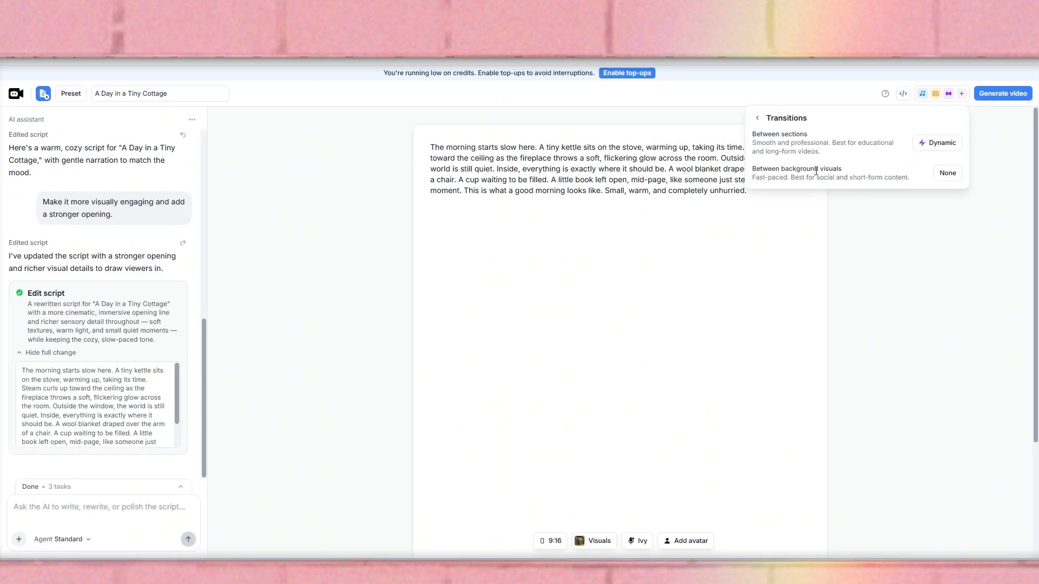
left_click(935, 144)
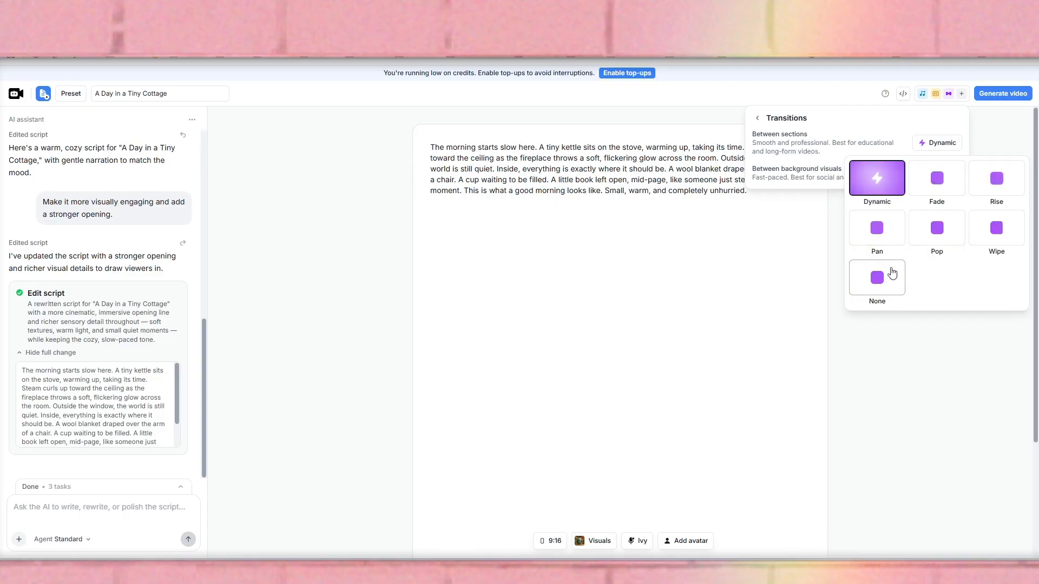
left_click(893, 196)
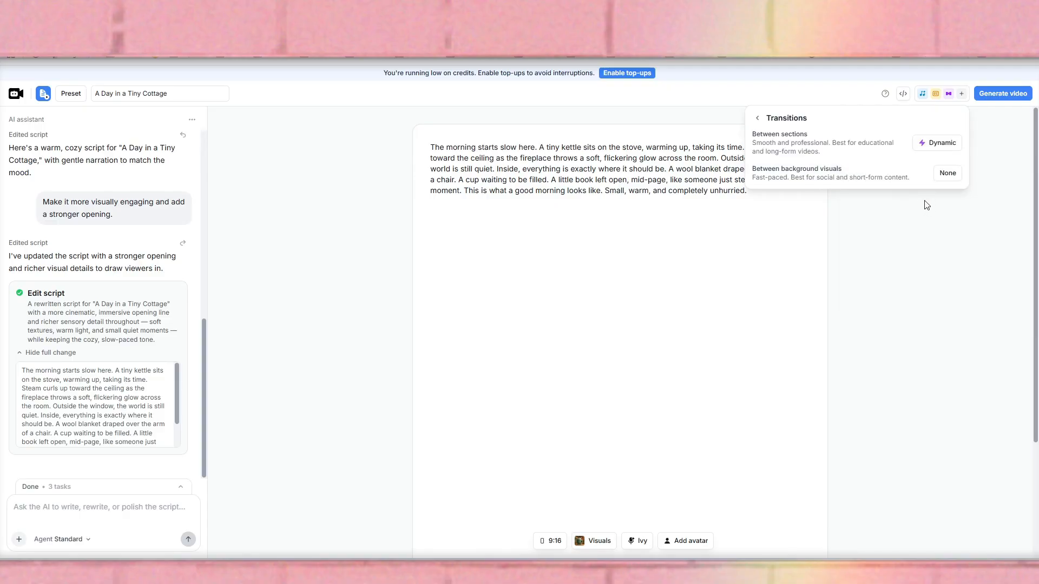
left_click(943, 176)
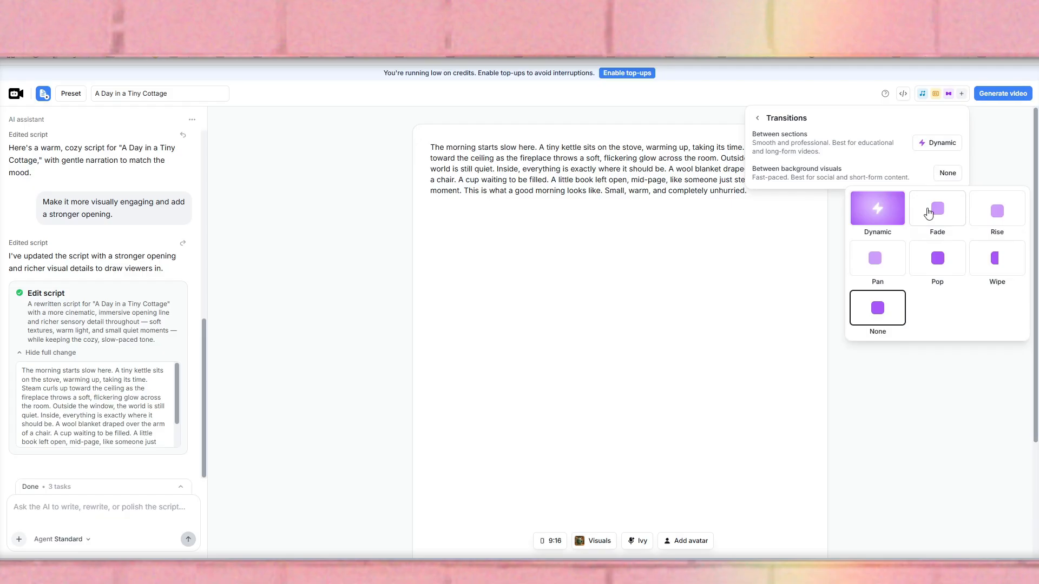
left_click(877, 214)
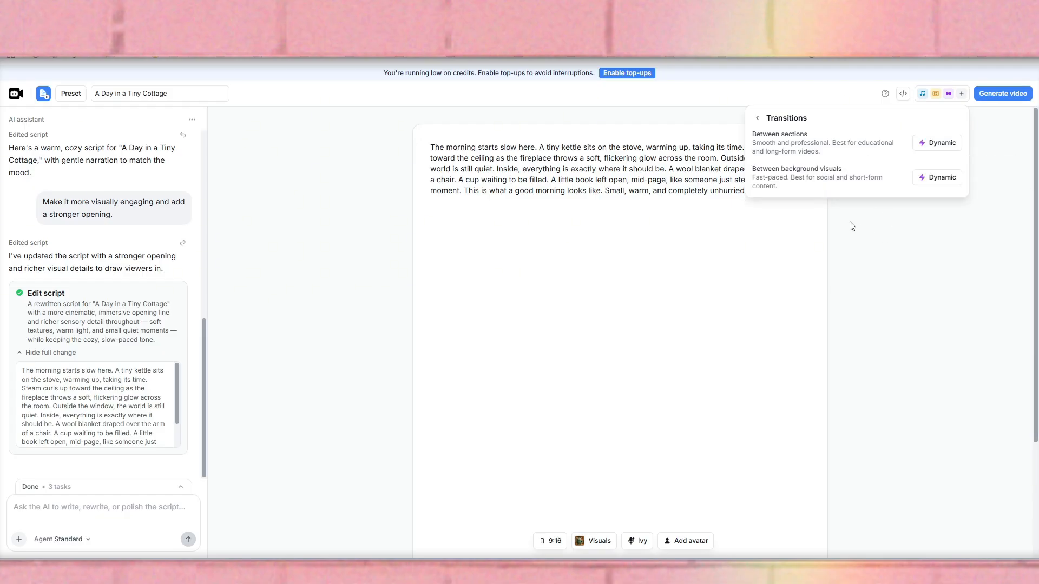
left_click(986, 154)
Inspect the logo watermark settings and their image upload options, then close them without selecting an image.
left_click(956, 96)
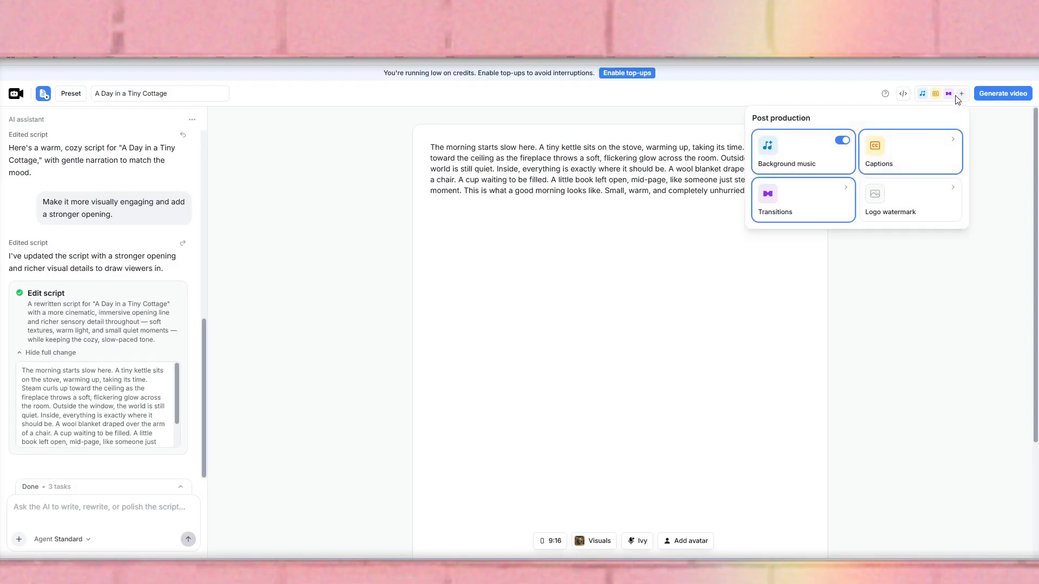
left_click(902, 211)
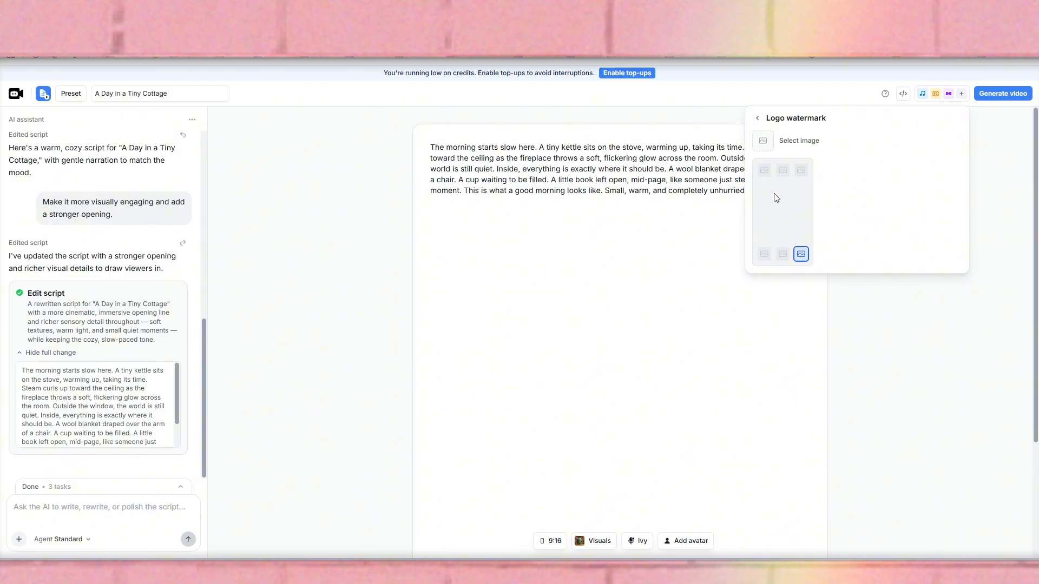
left_click(771, 146)
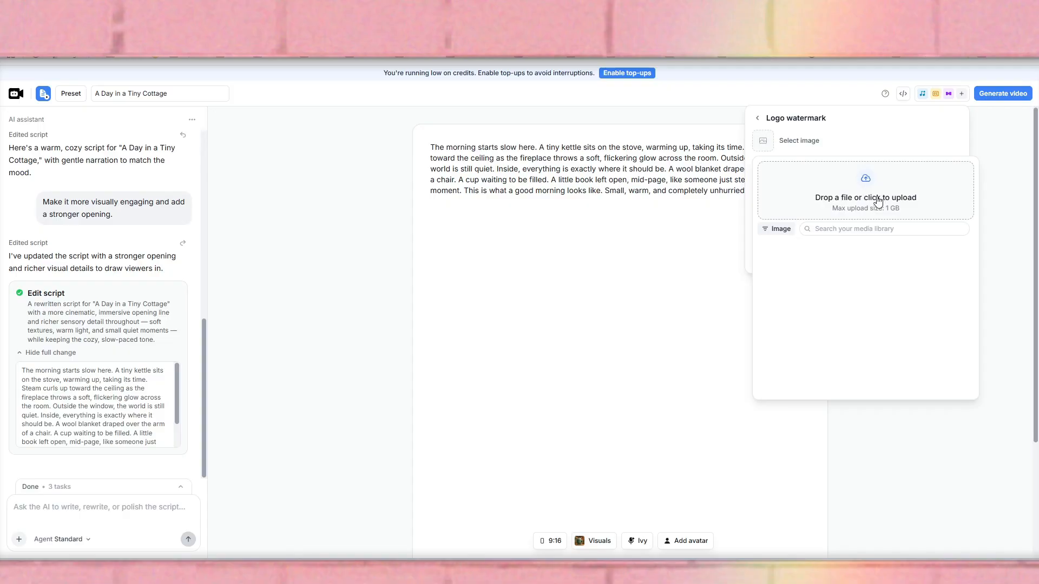
left_click(1015, 226)
left_click(1007, 223)
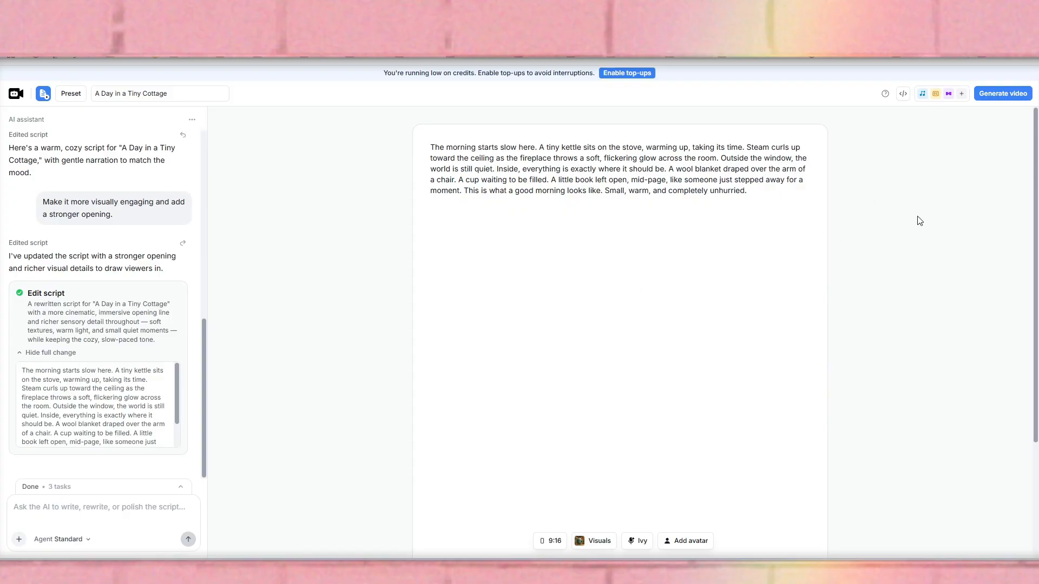
Generate the video and open the result in the editor.
left_click(1005, 96)
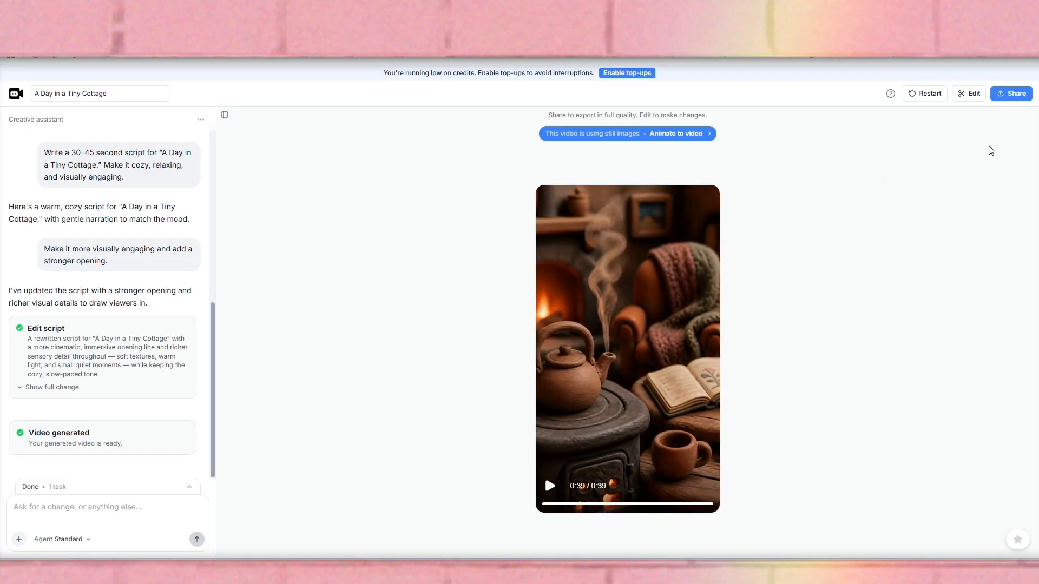
left_click(1023, 98)
left_click(1023, 98)
left_click(969, 100)
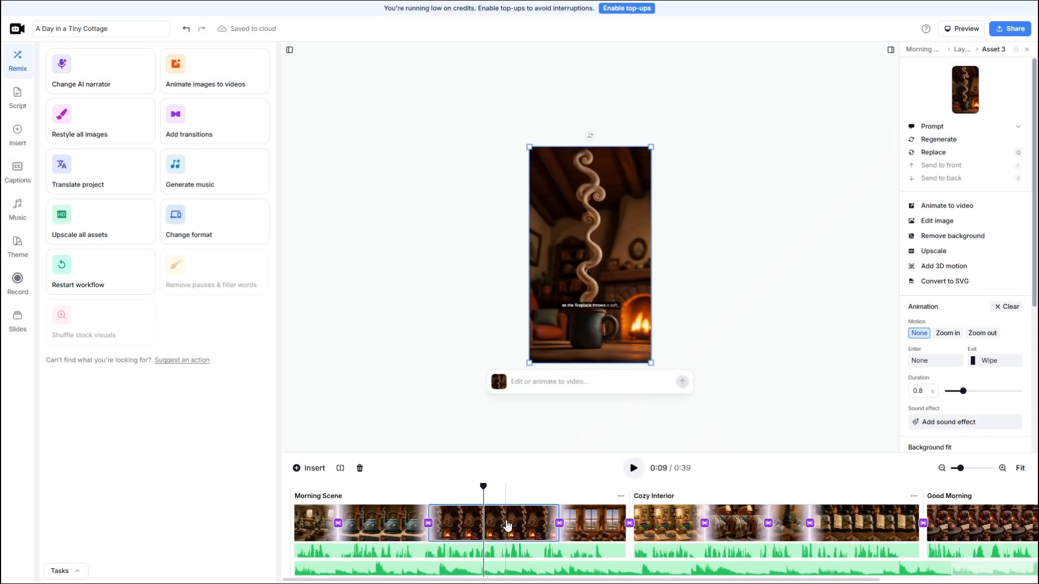
Edit the third image of the Morning Scene with the AI prompt "remove the smoke and make the scene warmer and cozier.".
left_click(509, 523)
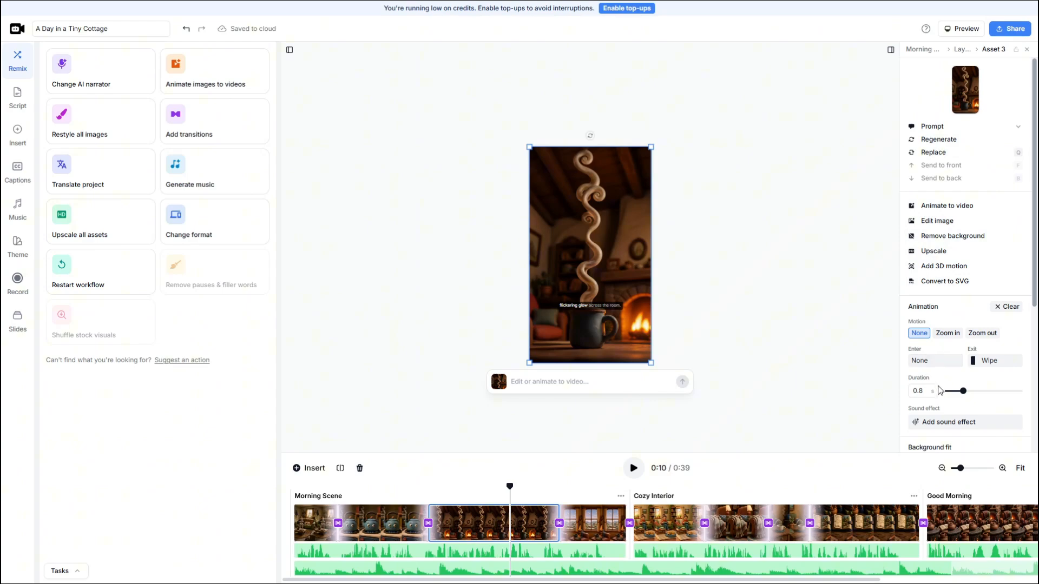
scroll(940, 391, "down", 4)
scroll(940, 390, "up", 4)
left_click(567, 383)
type("emove the smoke and make the scene warmer and cozier.")
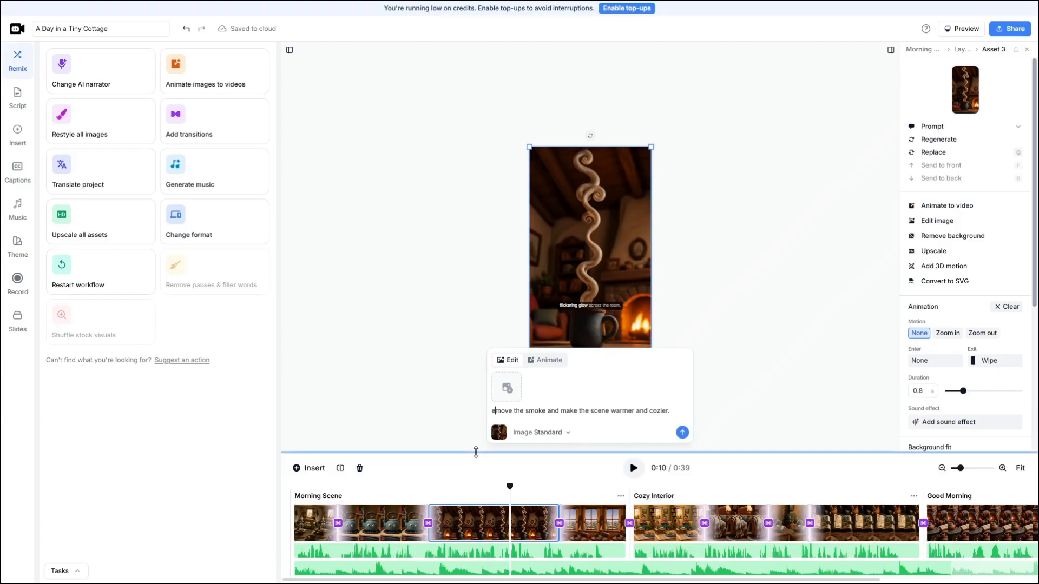
key("BackSpace")
type("r")
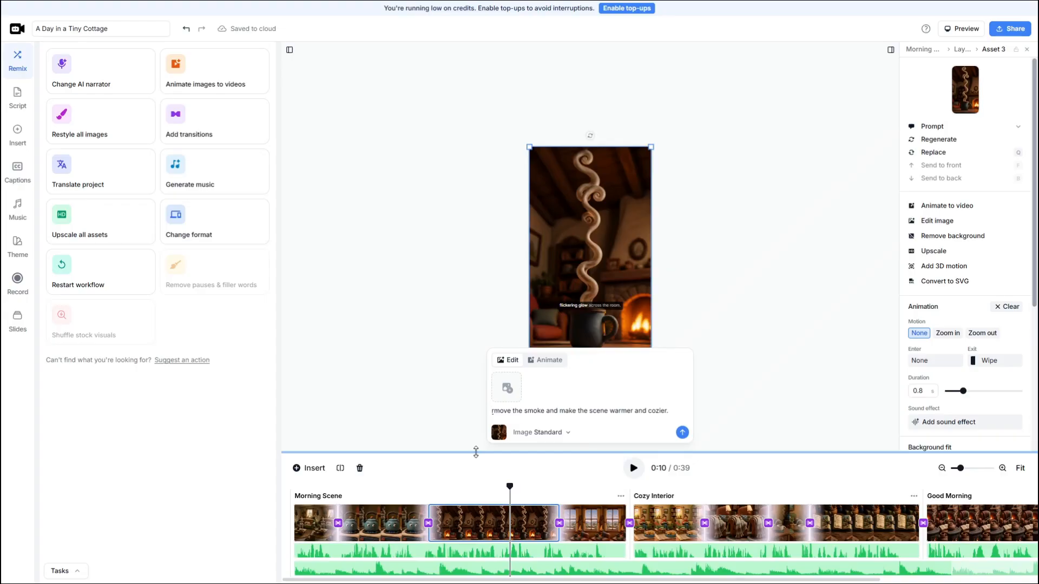
type("e")
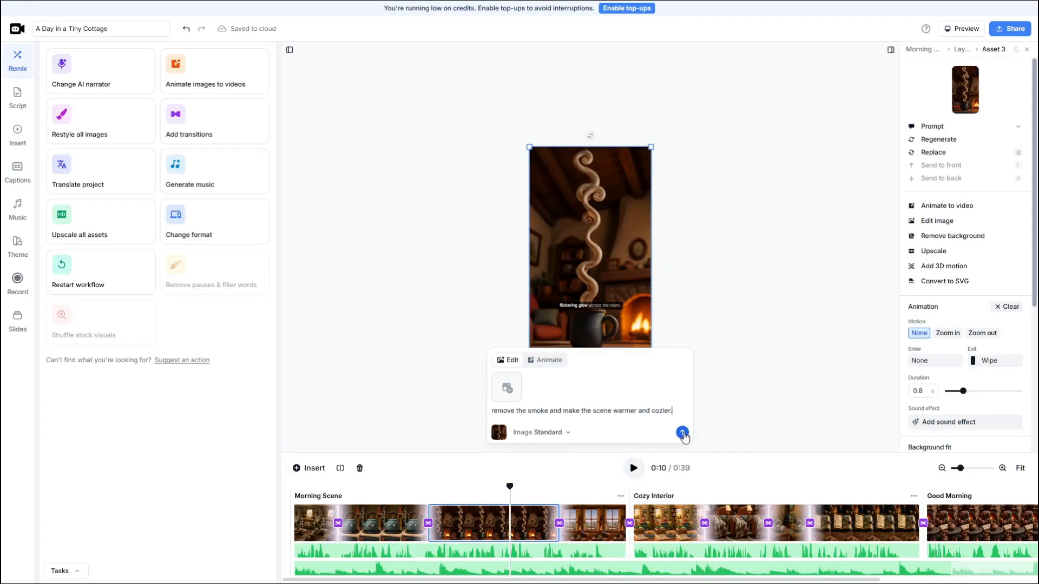
left_click(682, 433)
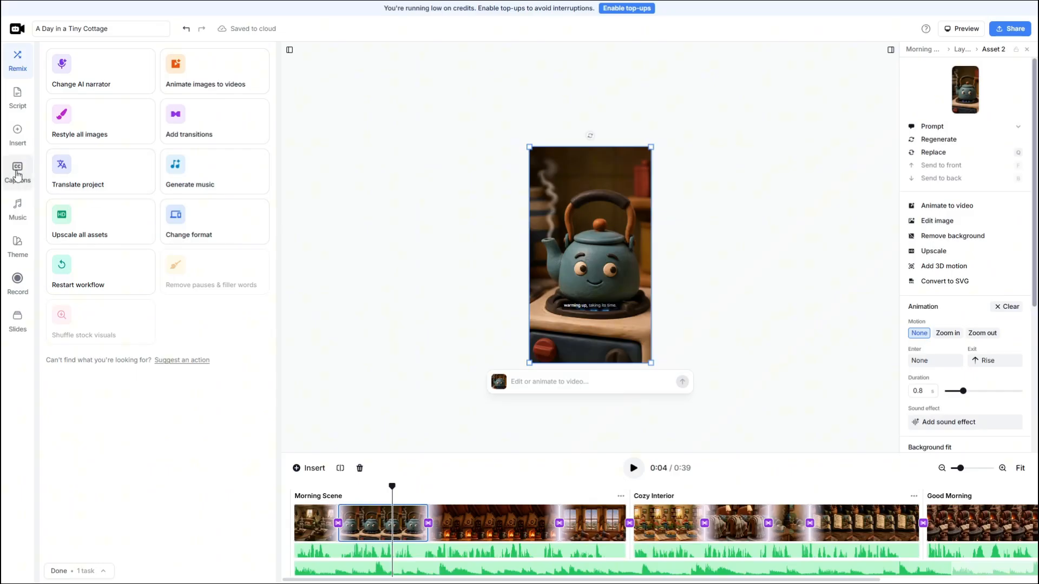
Disable all captions in the video and clear the asset selection.
left_click(18, 174)
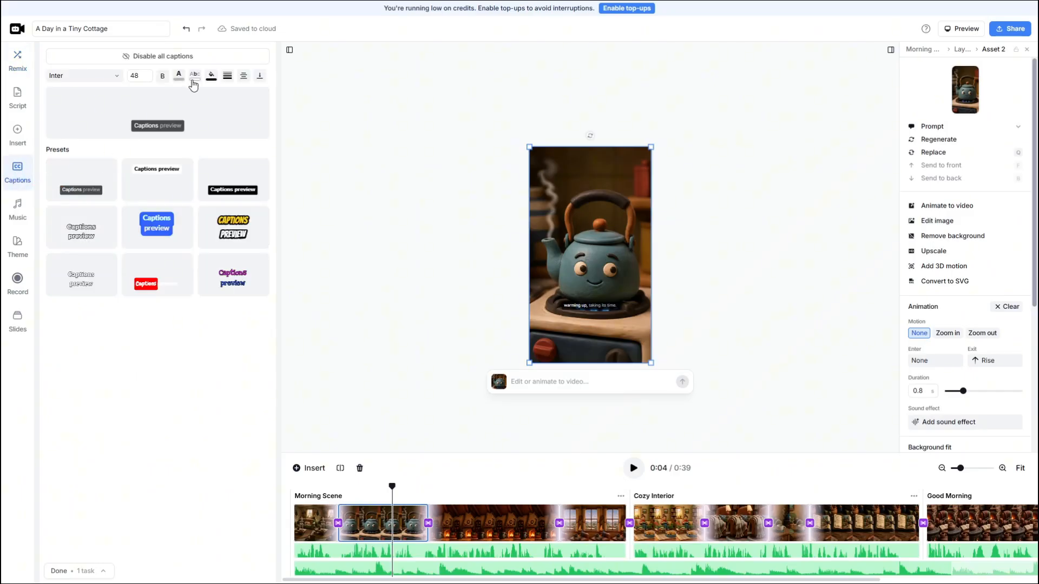
left_click(126, 57)
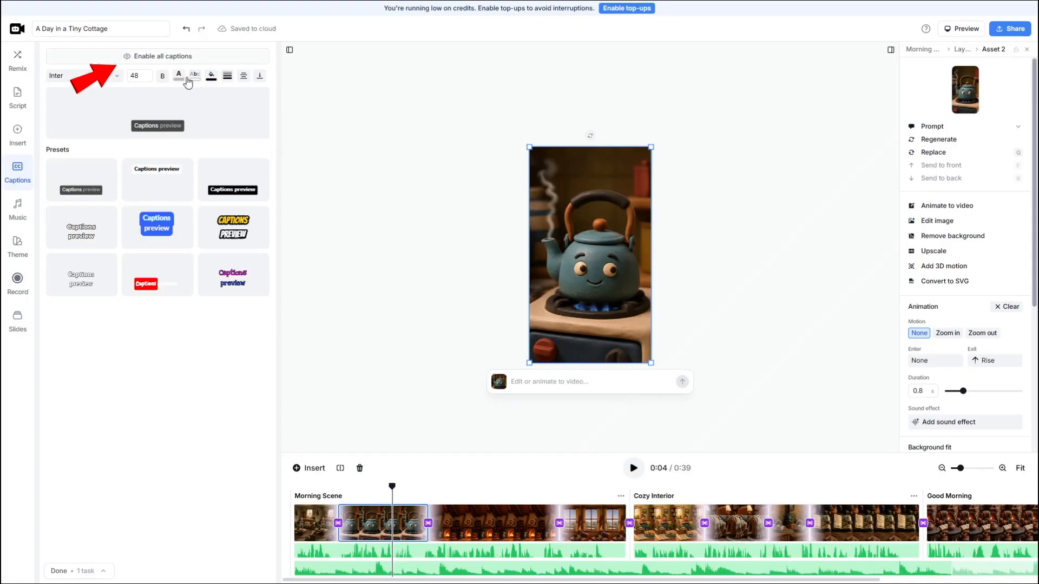
left_click(342, 194)
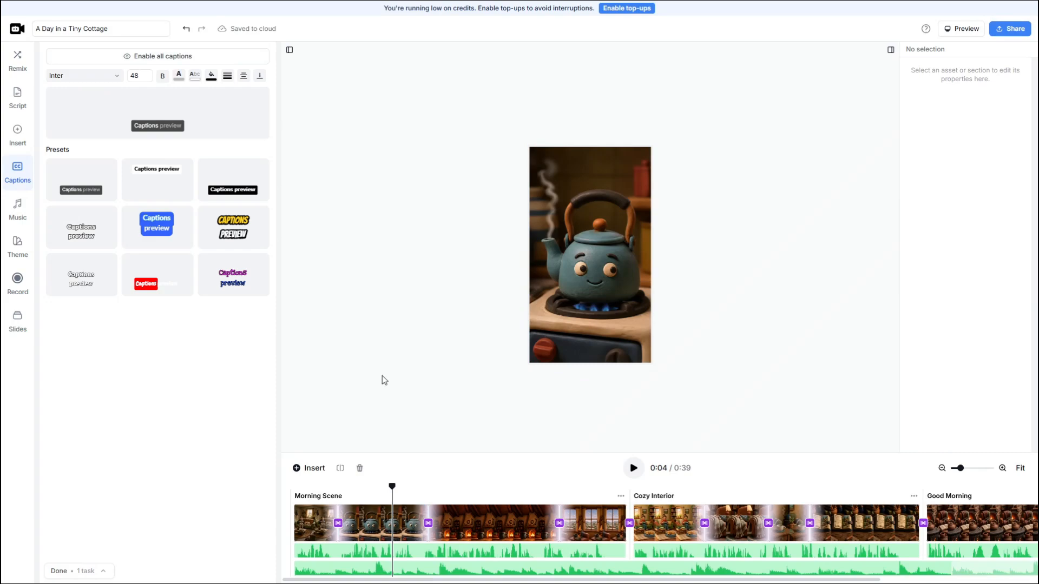
Play the edited video from its beginning through the Morning Scene, and pause it.
left_click(401, 581)
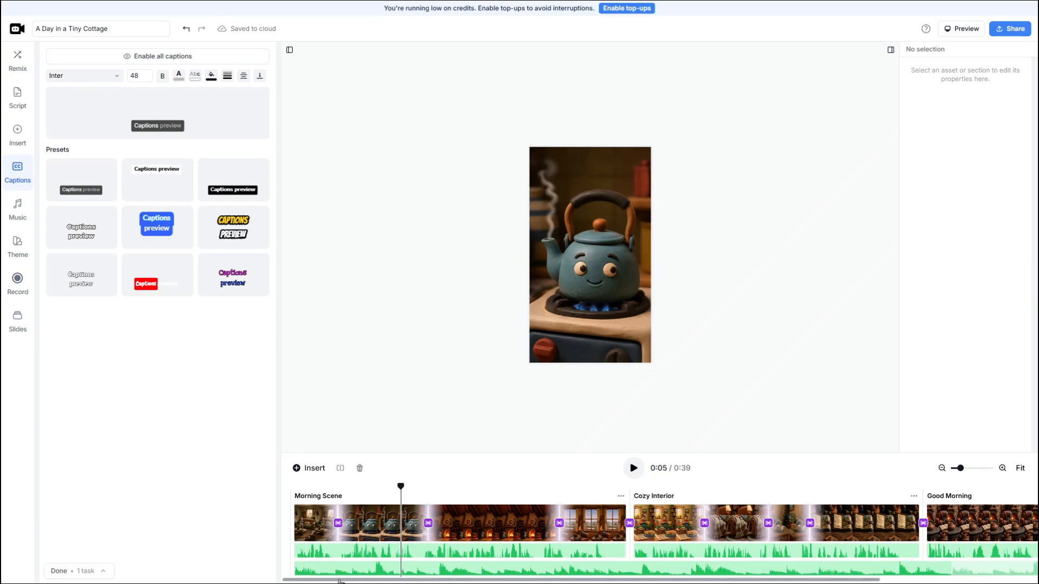
left_click(300, 489)
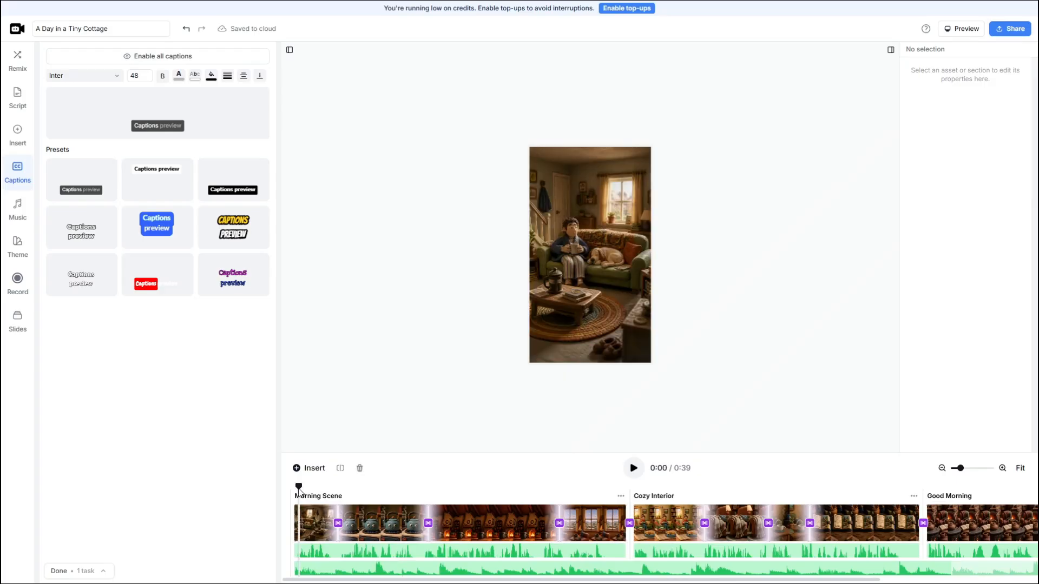
left_click(633, 469)
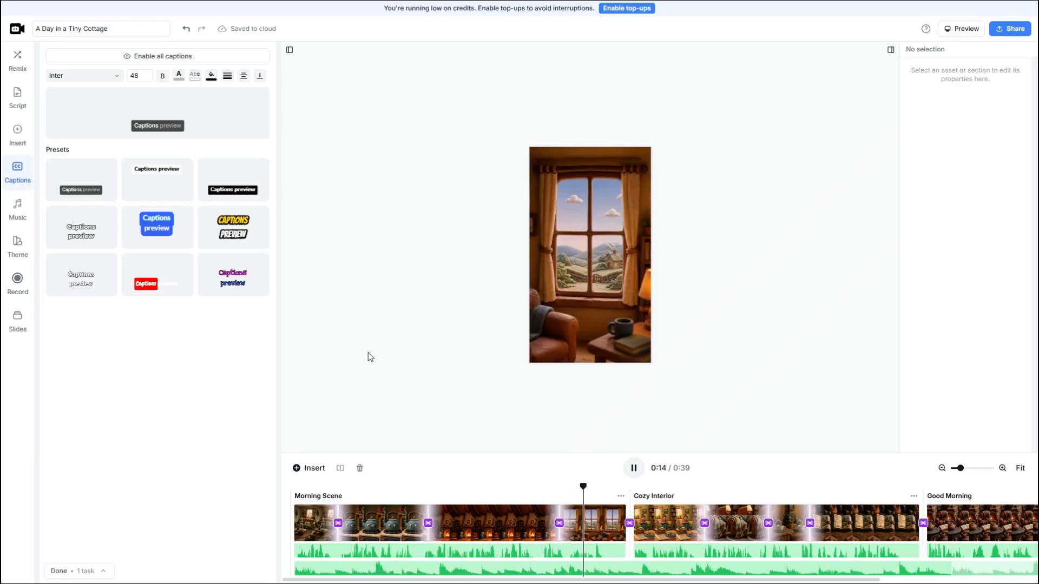
left_click(633, 469)
Export the video for download as Private at 1080p Full HD resolution.
left_click(1019, 34)
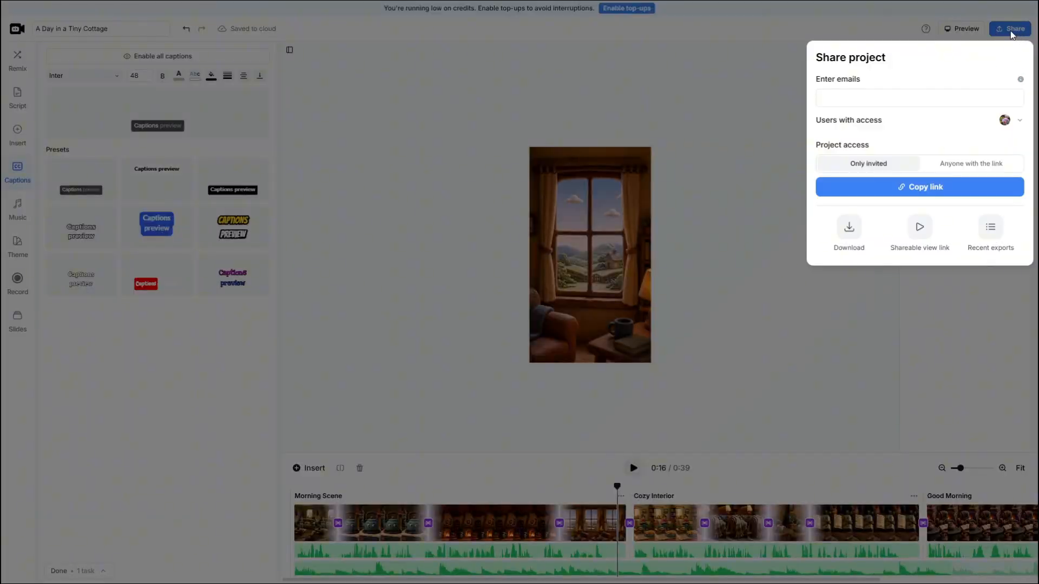
left_click(850, 232)
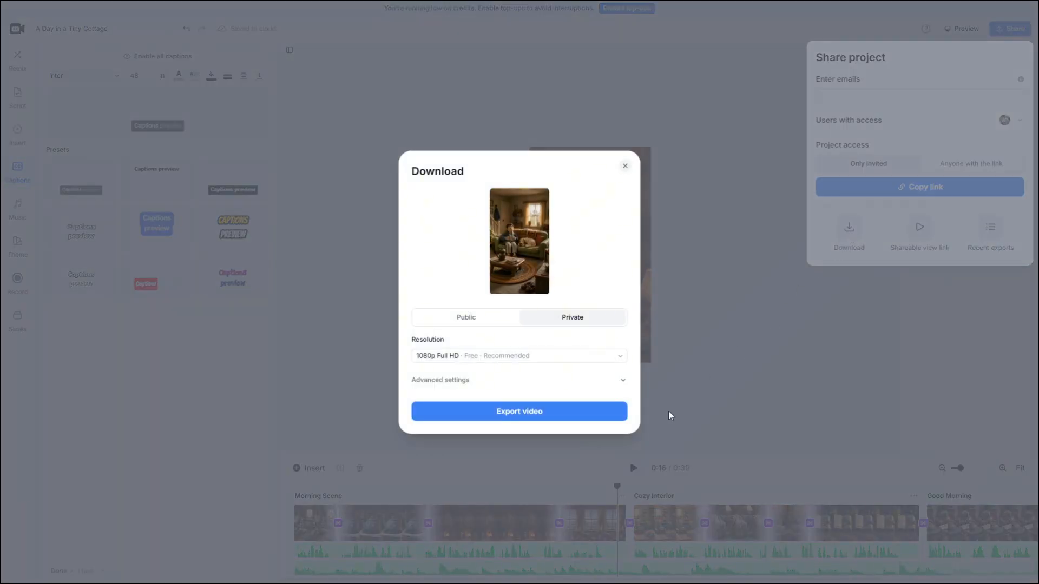
left_click(486, 361)
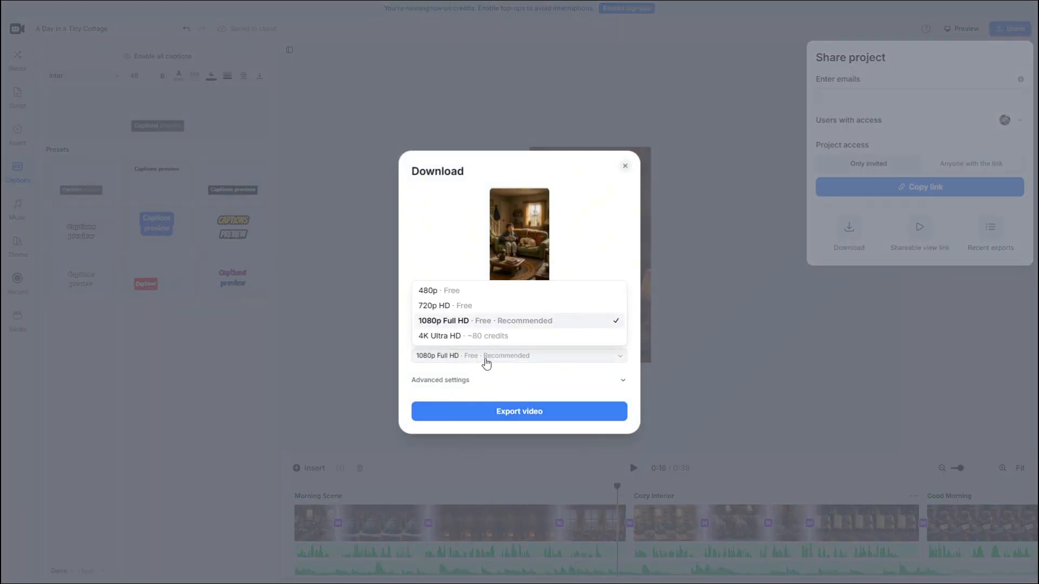
left_click(443, 322)
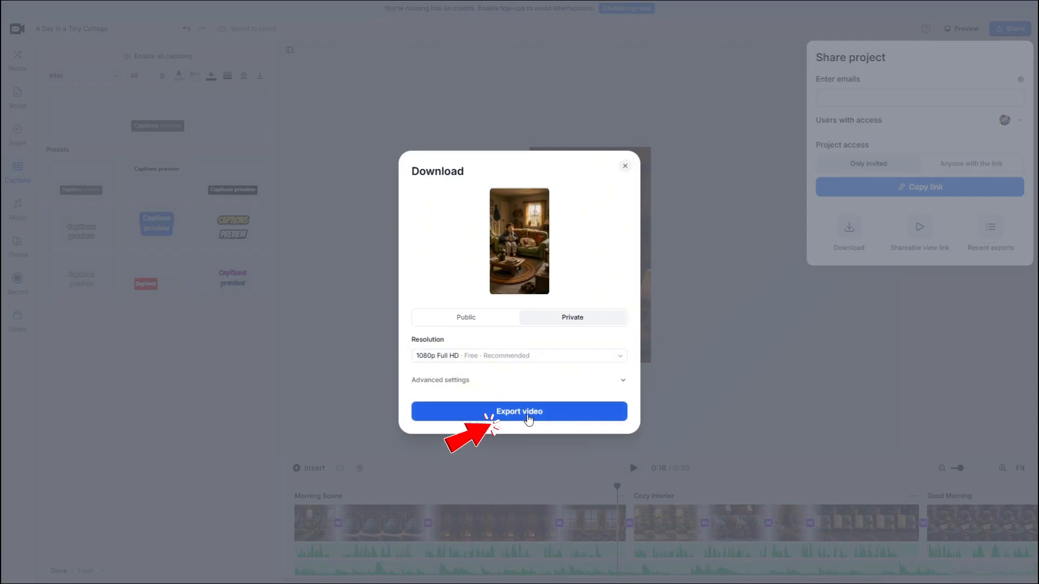
left_click(527, 415)
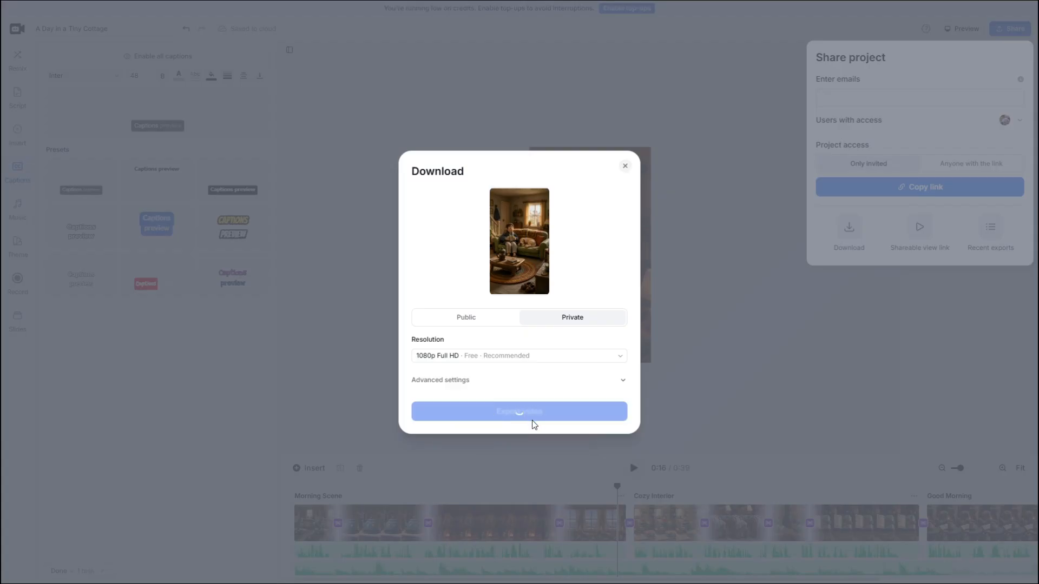